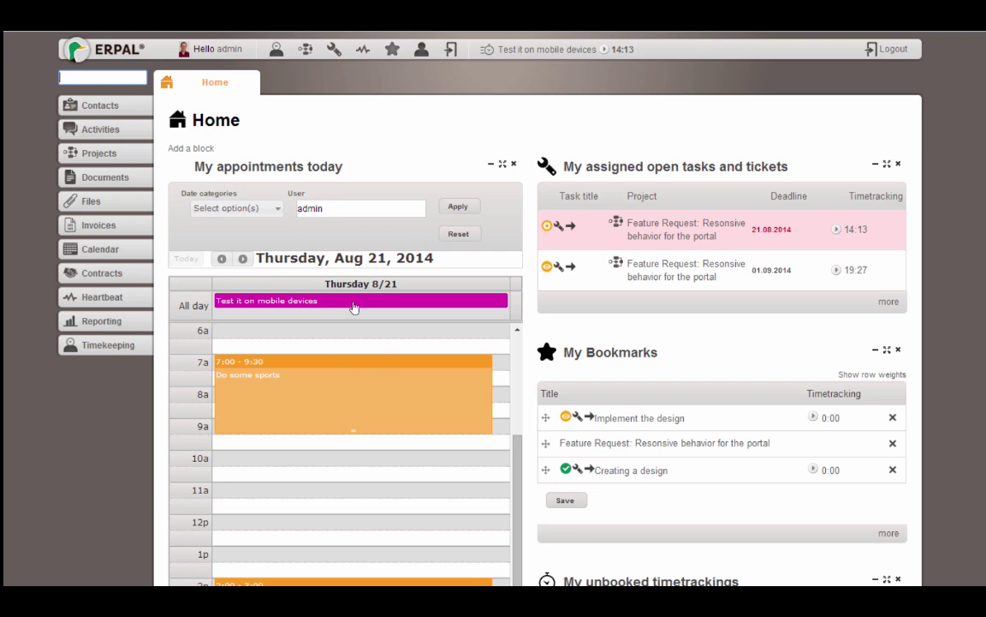
# Start time tracking on the assigned task due 21.08.2014 and switch the tracking to the task due 01.09.2014
pyautogui.scroll(-2, 353, 307)
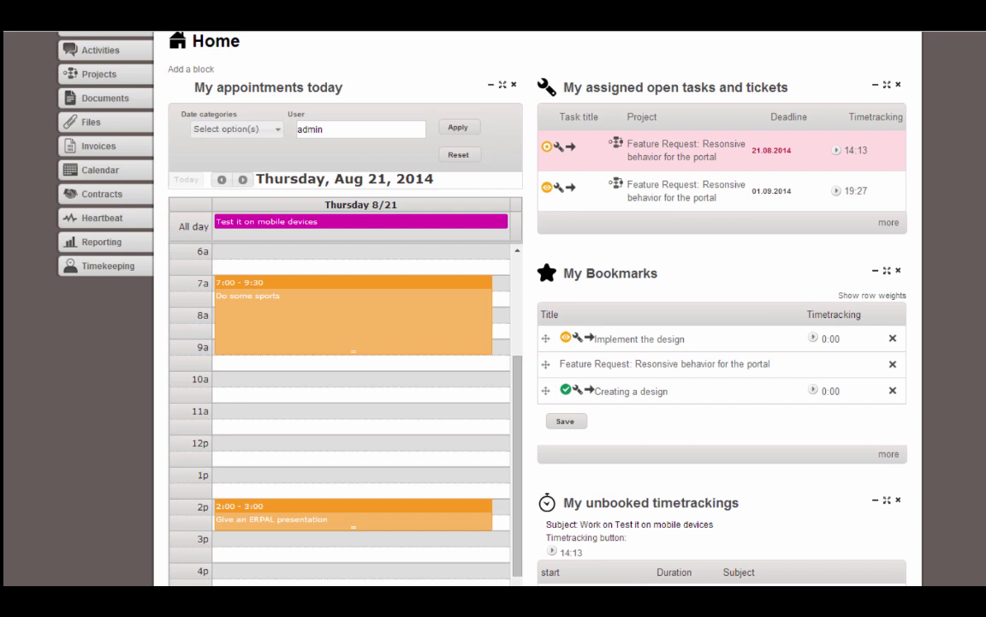
pyautogui.scroll(-1, 832, 125)
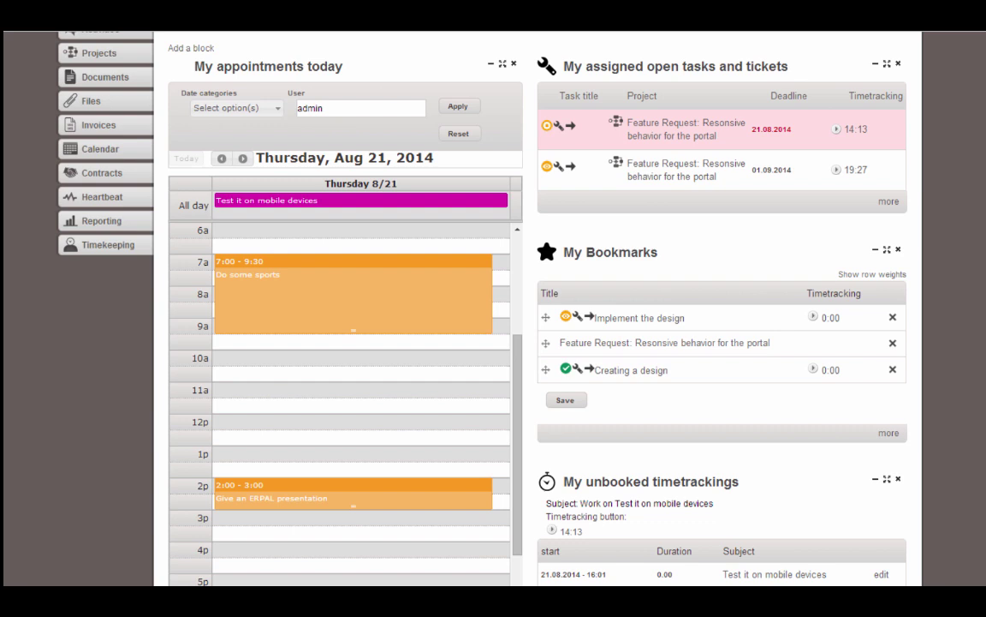
pyautogui.scroll(2, 830, 128)
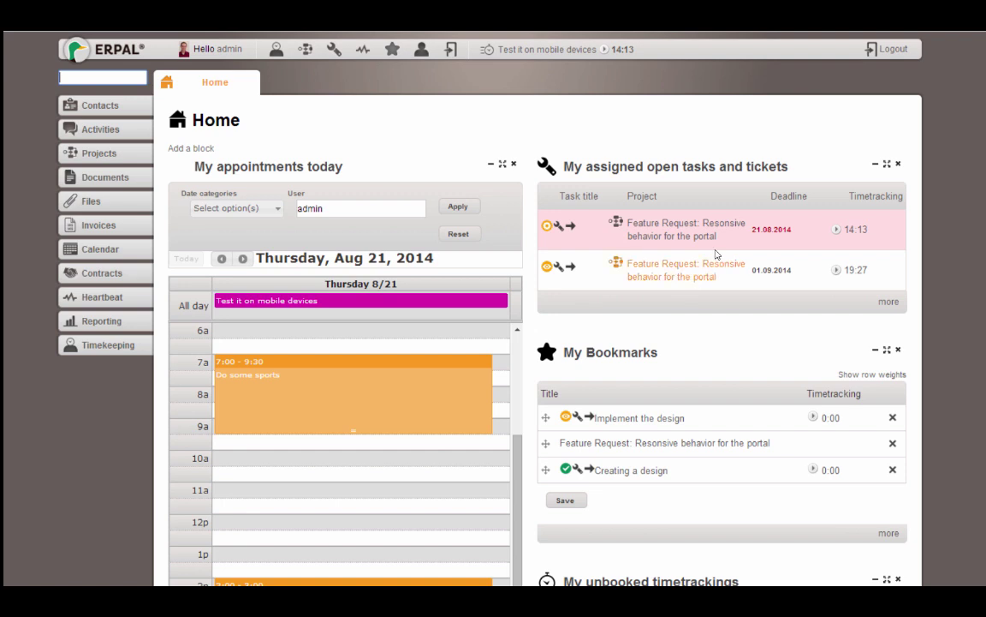
pyautogui.click(838, 231)
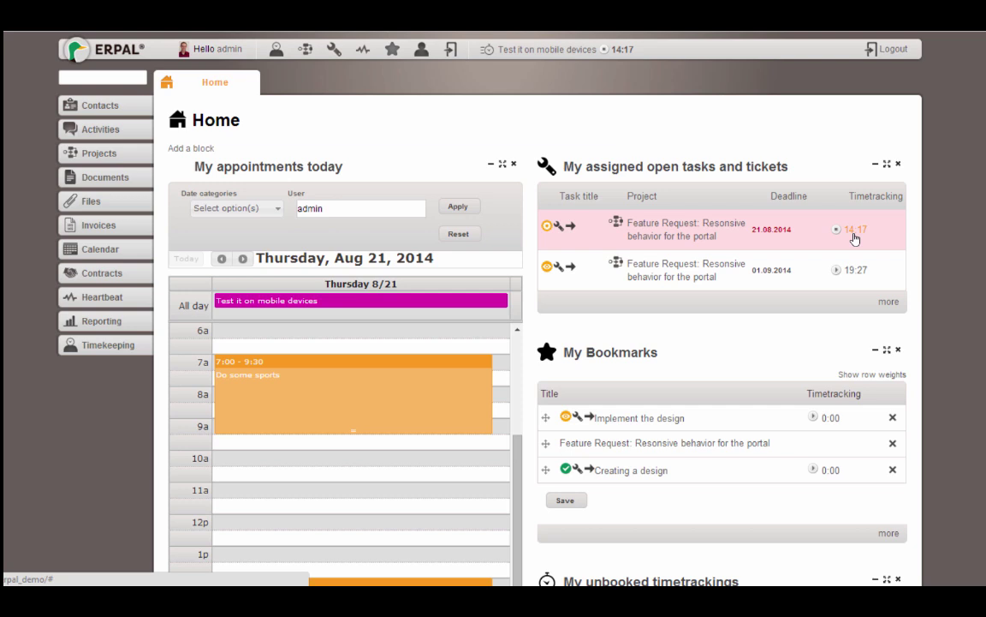
pyautogui.click(853, 271)
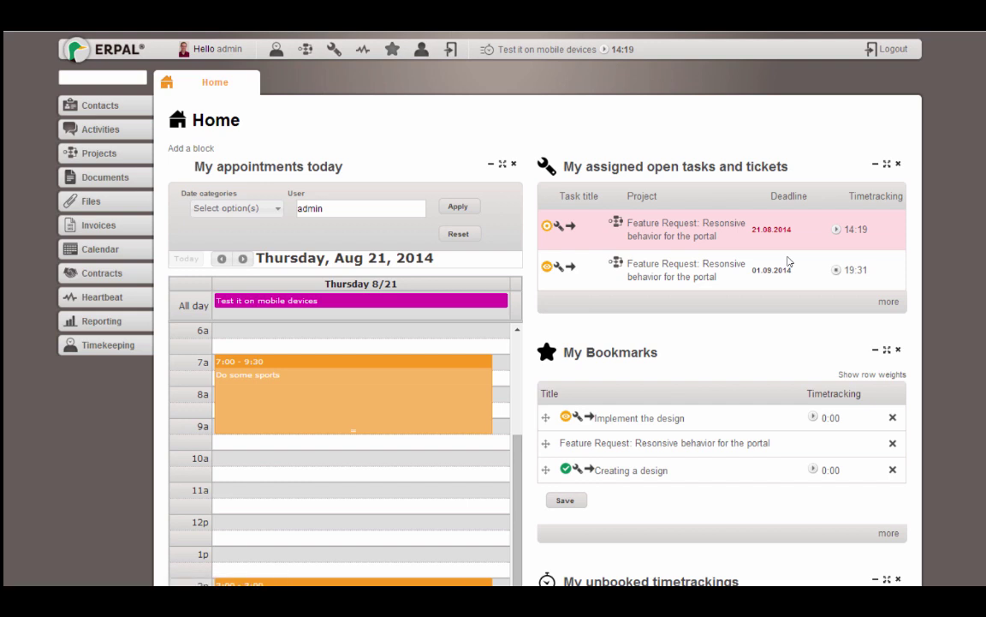
# Move the "Creating a design" bookmark to the start of My Bookmarks and save the order
pyautogui.scroll(-2, 822, 239)
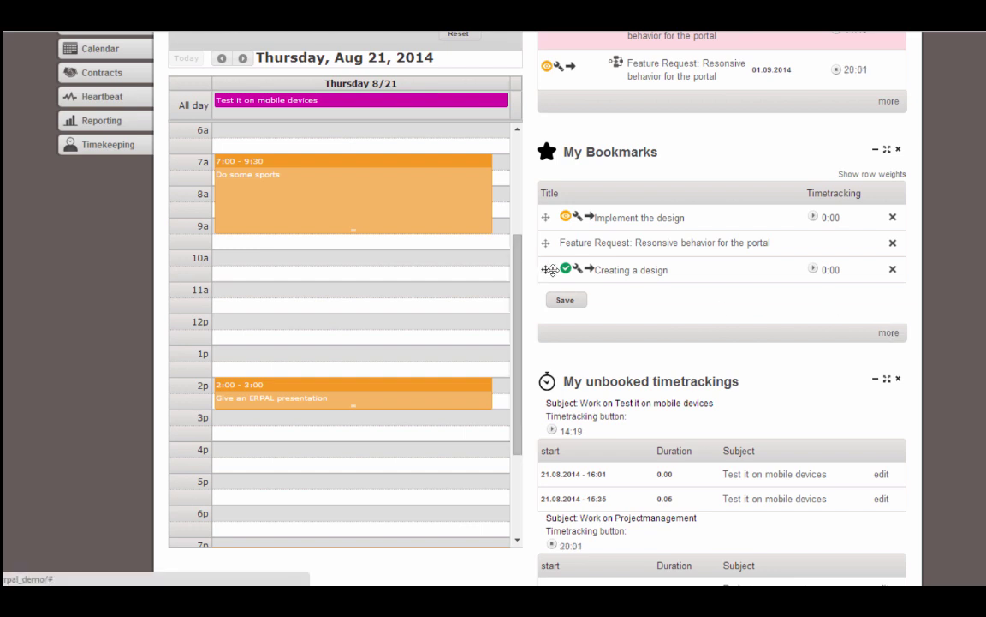
pyautogui.moveTo(548, 269); pyautogui.dragTo(430, 178)
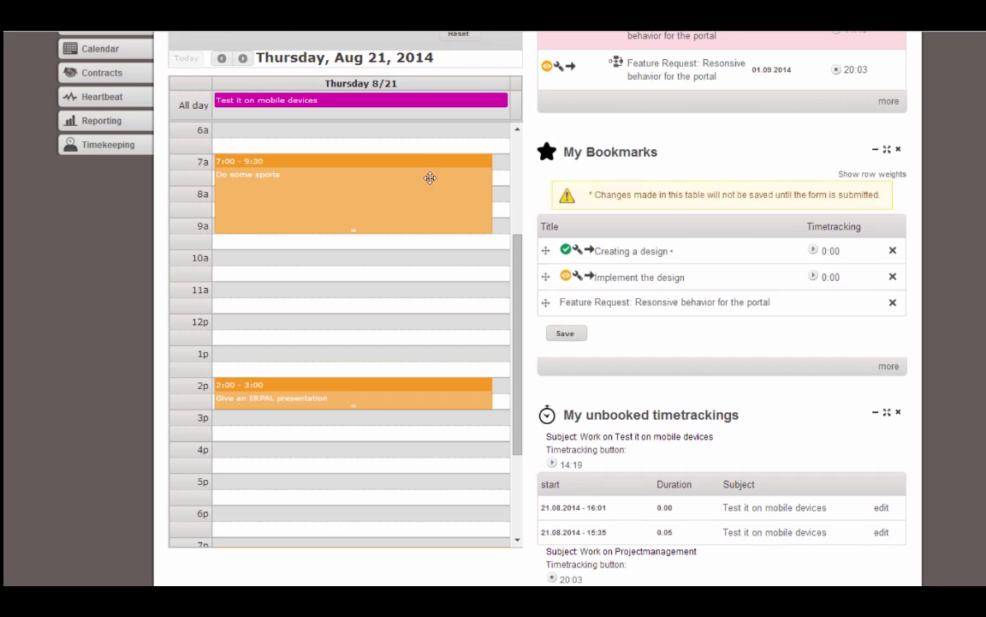
pyautogui.click(566, 333)
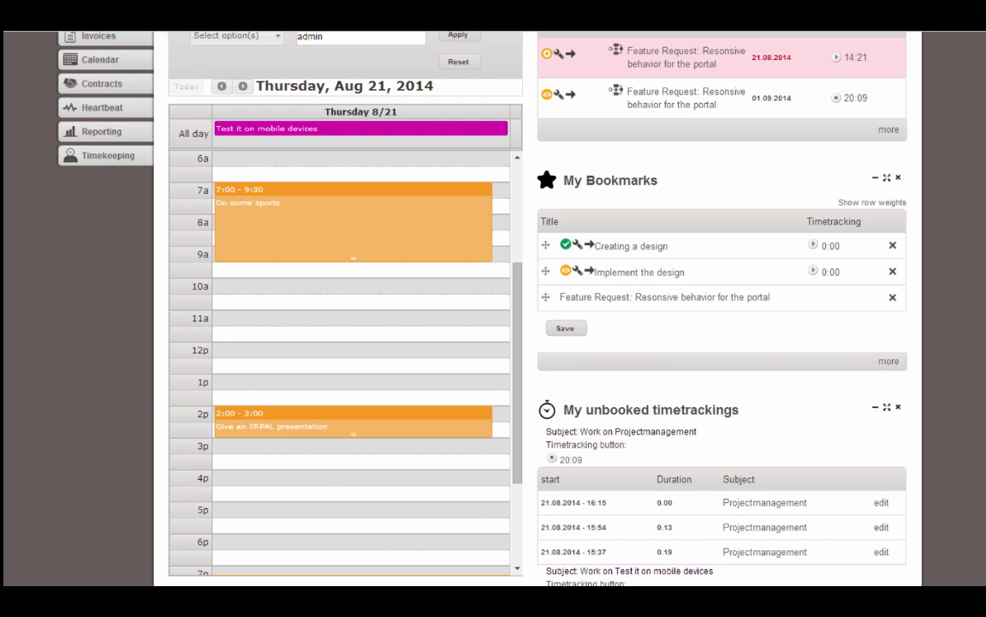
# Review the unbooked timetrackings listed on the dashboard
pyautogui.scroll(-2, 493, 309)
pyautogui.scroll(-1, 522, 257)
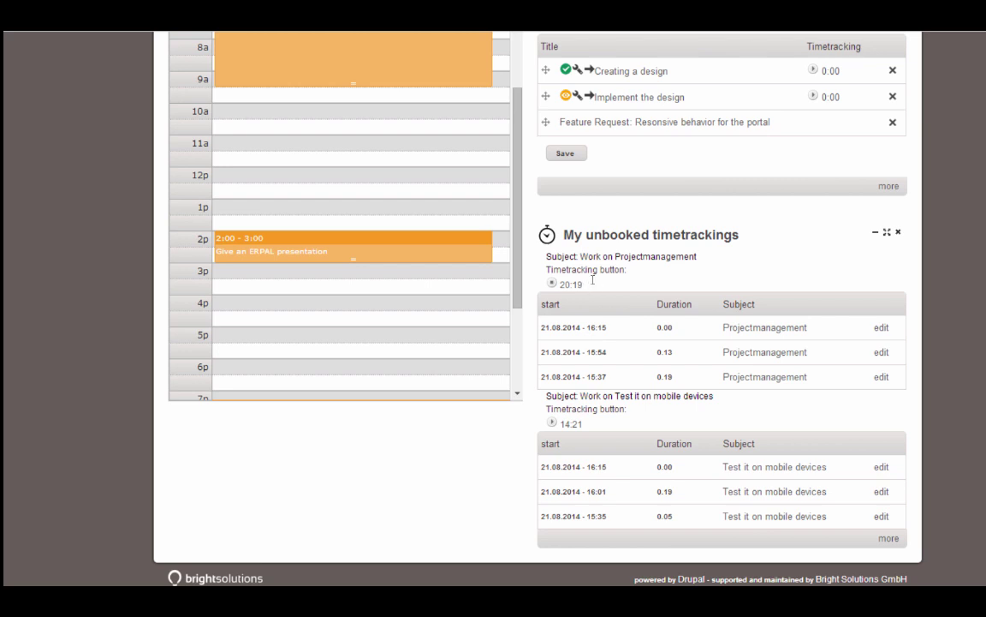
pyautogui.click(567, 286)
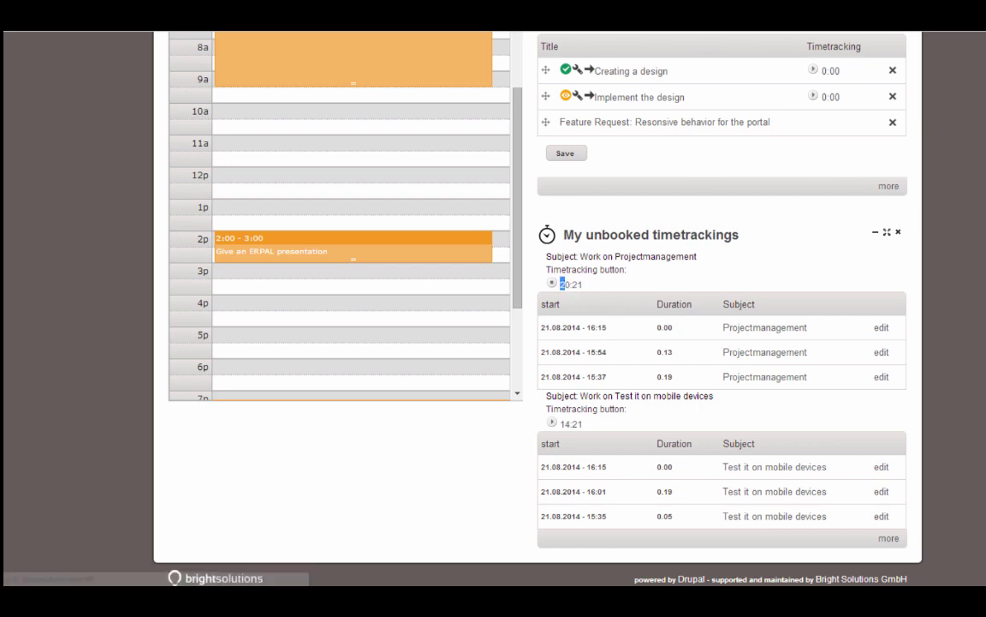
# Open the Direct Communications GmbH contact and view its relations
pyautogui.scroll(5, 705, 136)
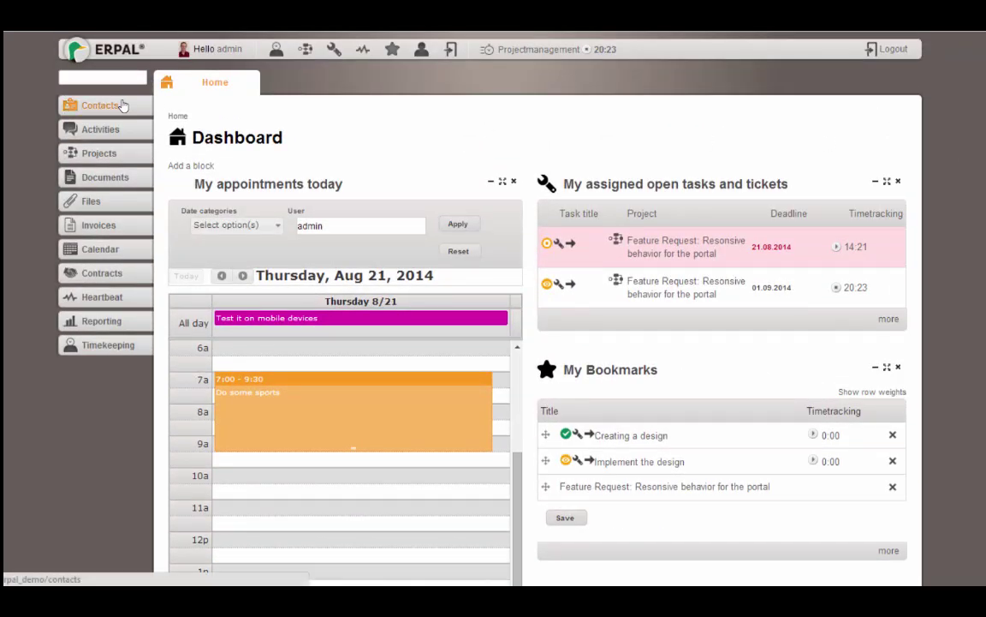
pyautogui.click(120, 104)
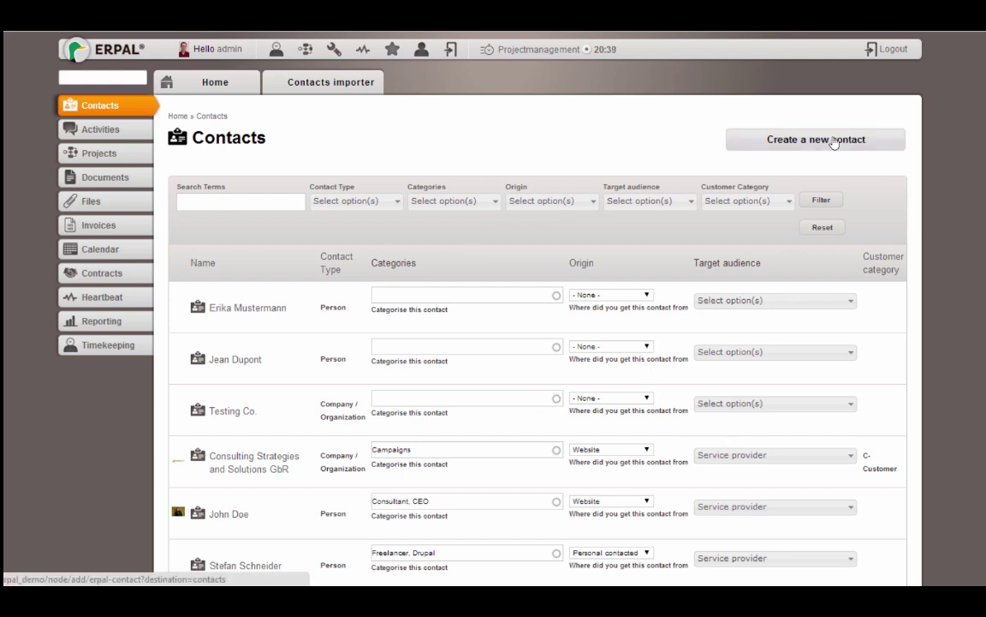
pyautogui.scroll(-3, 255, 311)
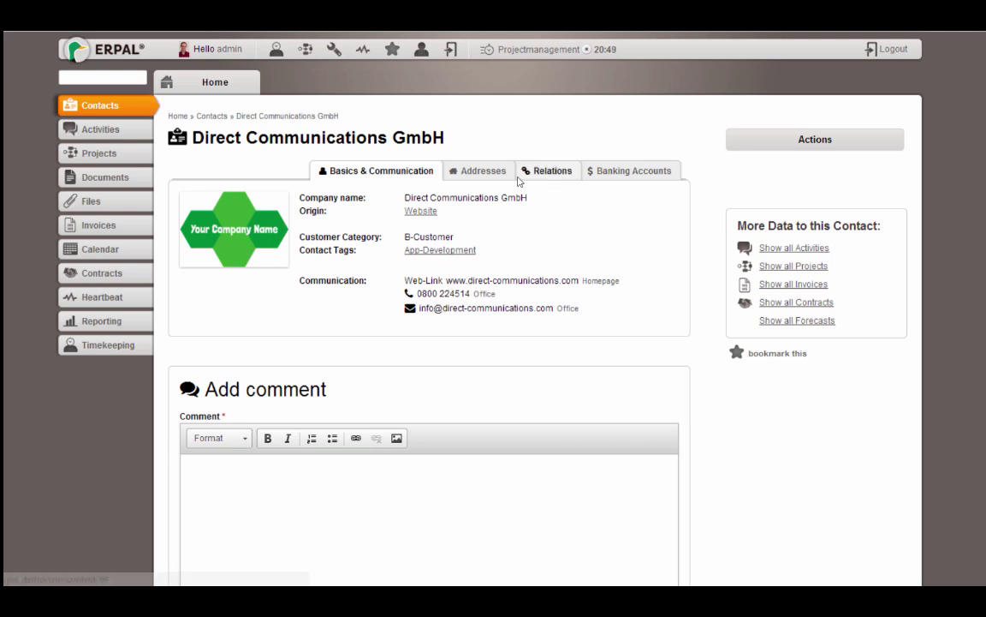
pyautogui.click(535, 173)
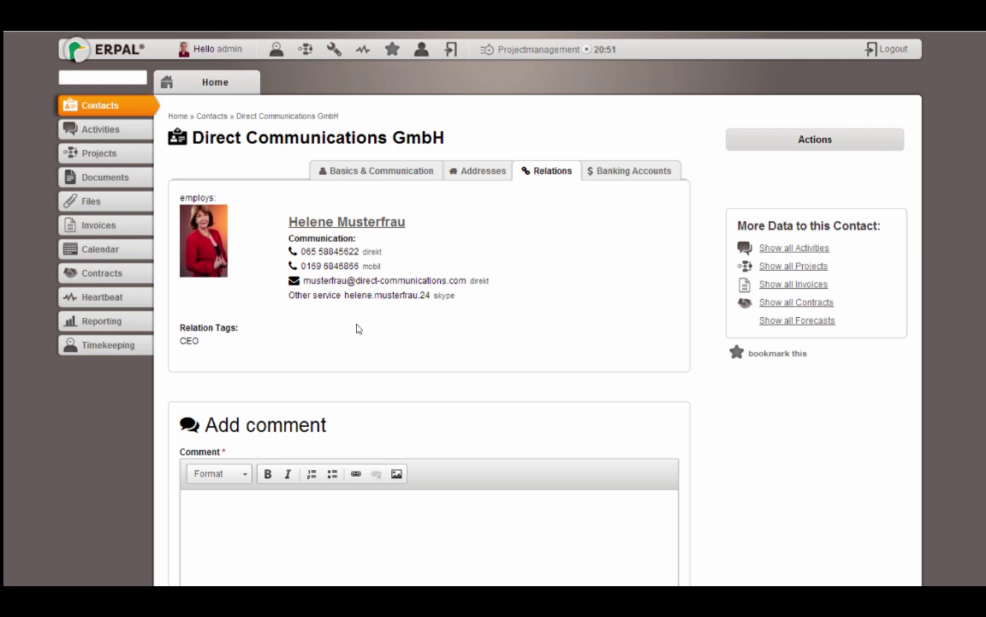
# Examine the company contact's linked data and comment area, and list the actions available for this contact
pyautogui.moveTo(245, 137); pyautogui.dragTo(405, 136)
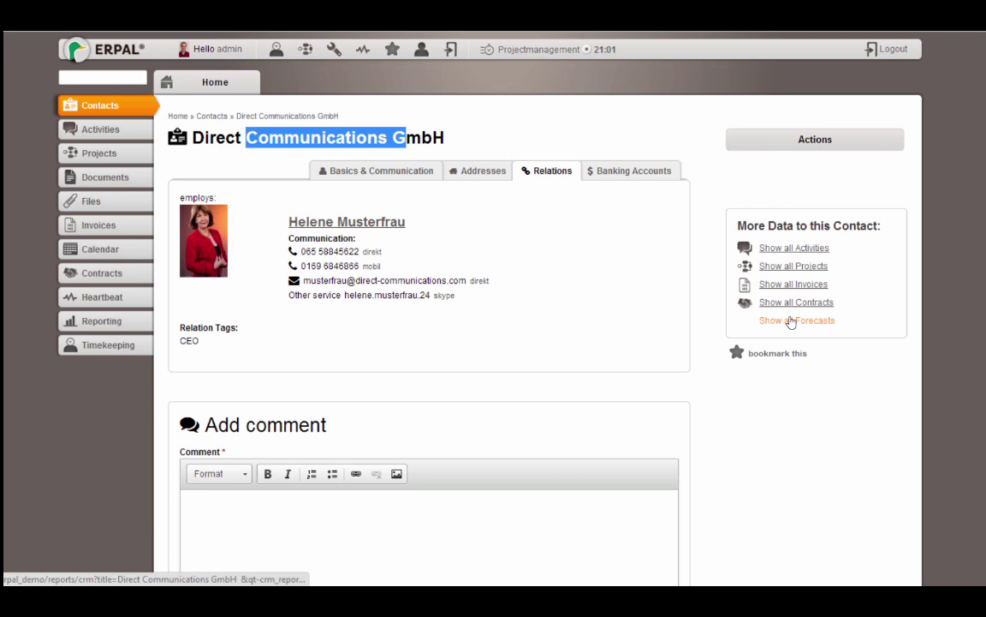
pyautogui.scroll(-1, 494, 308)
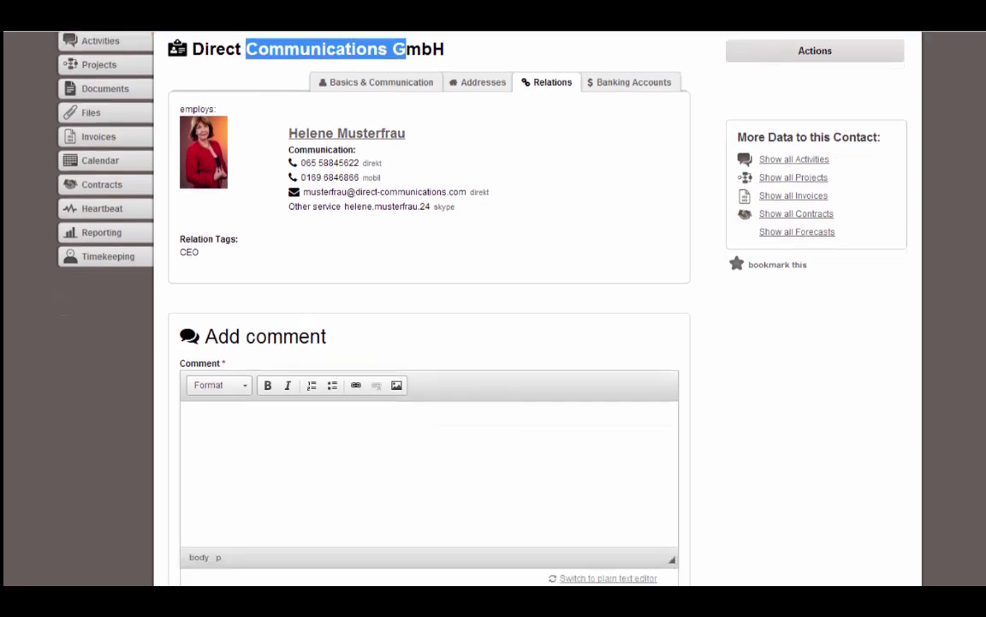
pyautogui.click(299, 425)
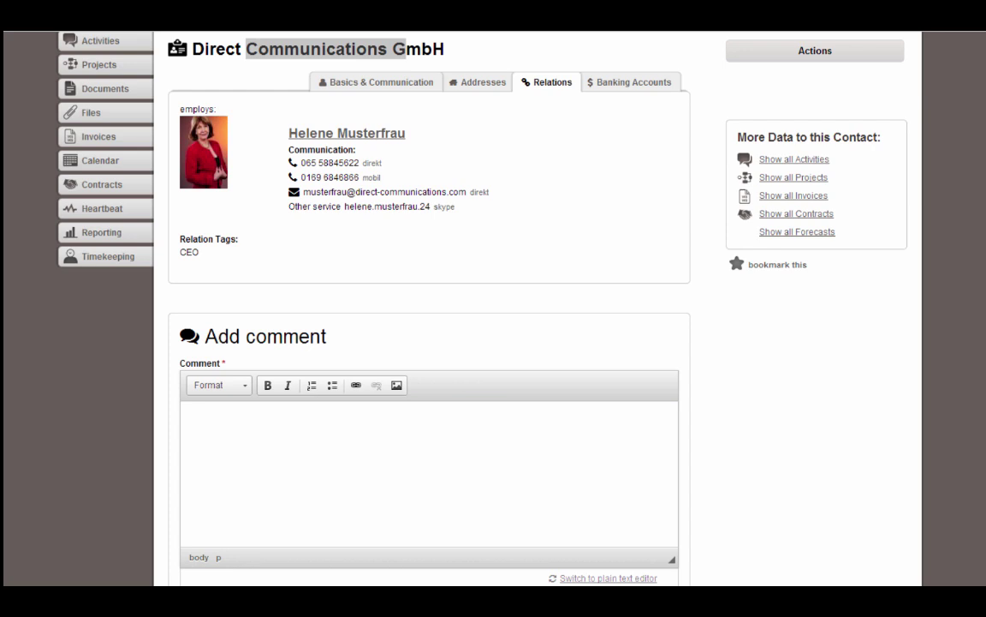
pyautogui.scroll(1, 826, 172)
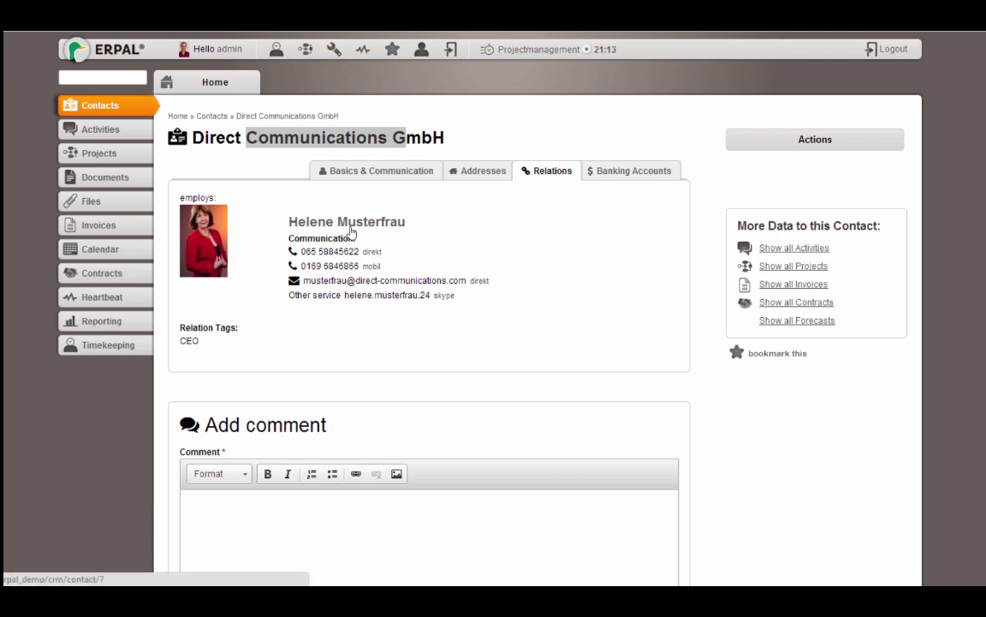
pyautogui.click(808, 138)
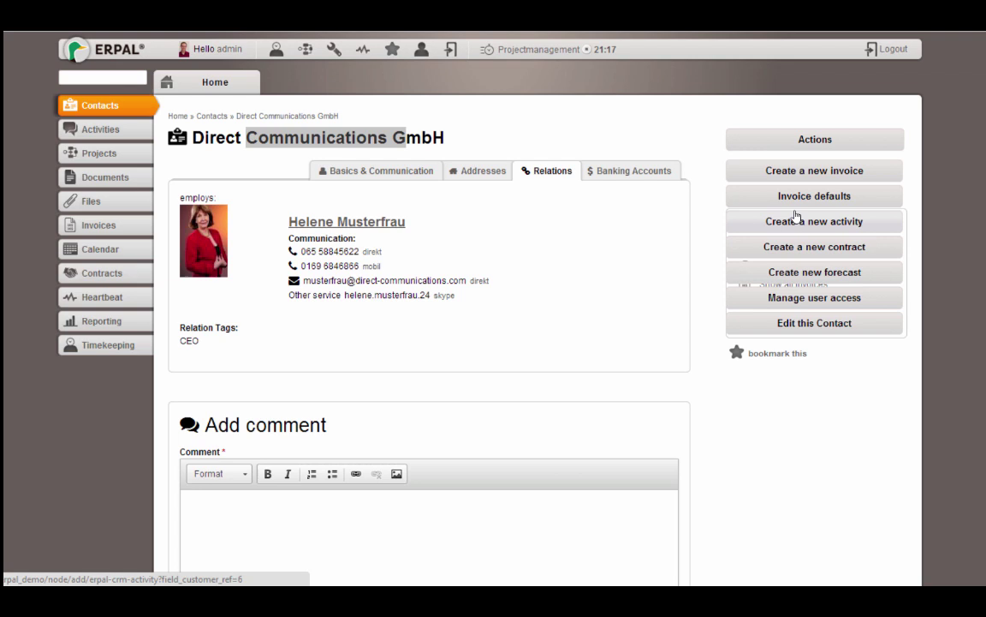
# Check the missed activities and open the "Redesign and Relaunch of the customer portal" activity from the list of all activities
pyautogui.click(96, 133)
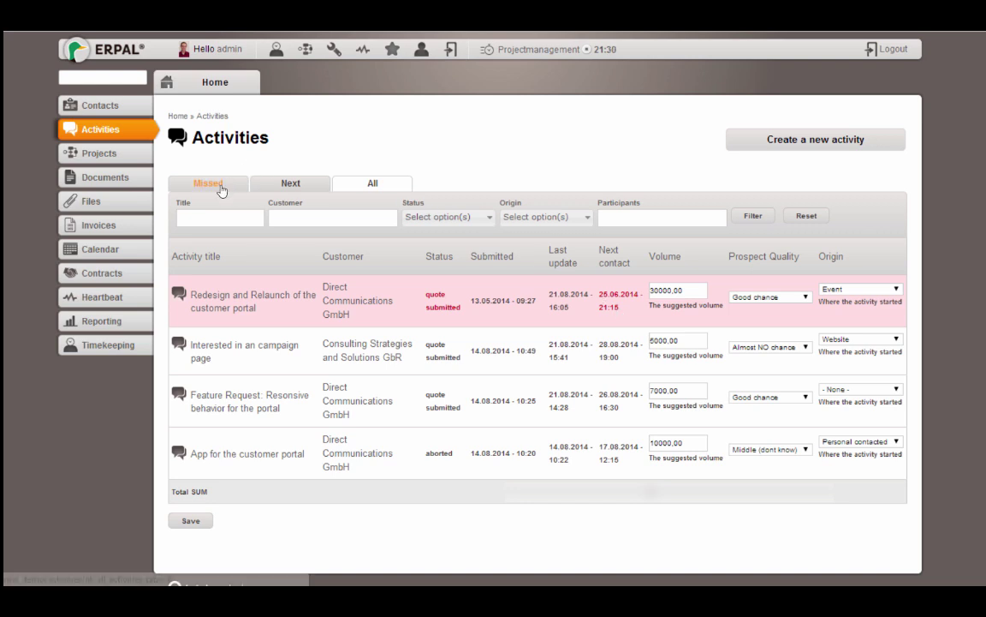
pyautogui.click(209, 183)
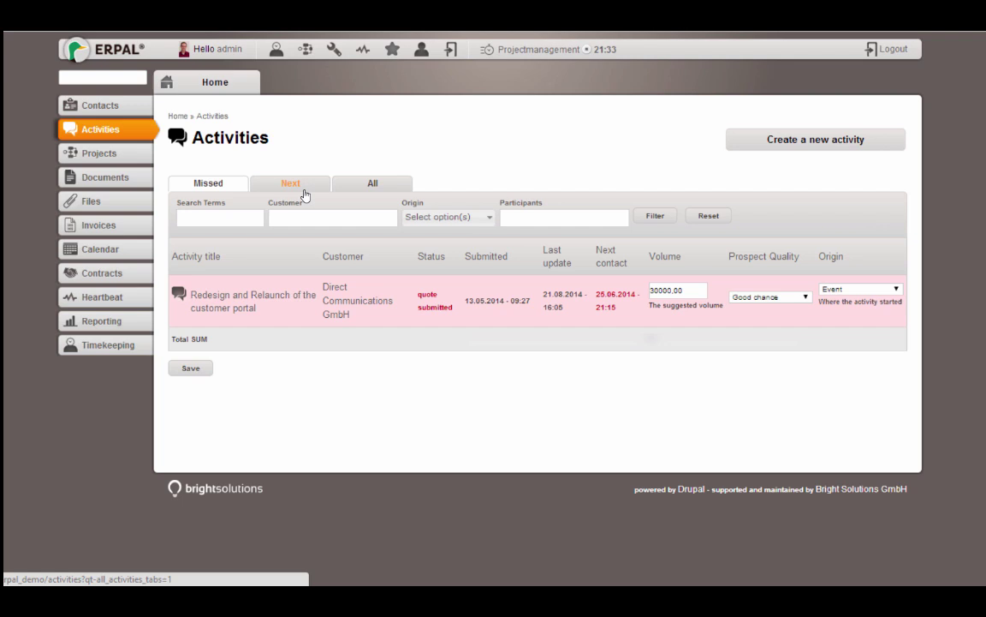
pyautogui.click(372, 183)
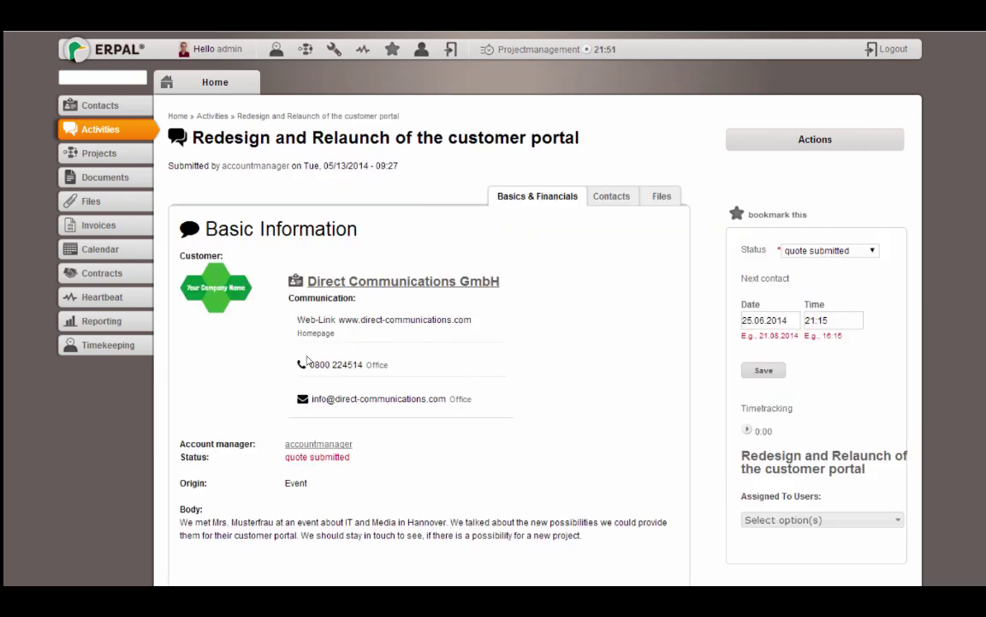
# Examine the activity's account manager, status, prospect quality, expected date and comment history
pyautogui.scroll(-2, 493, 342)
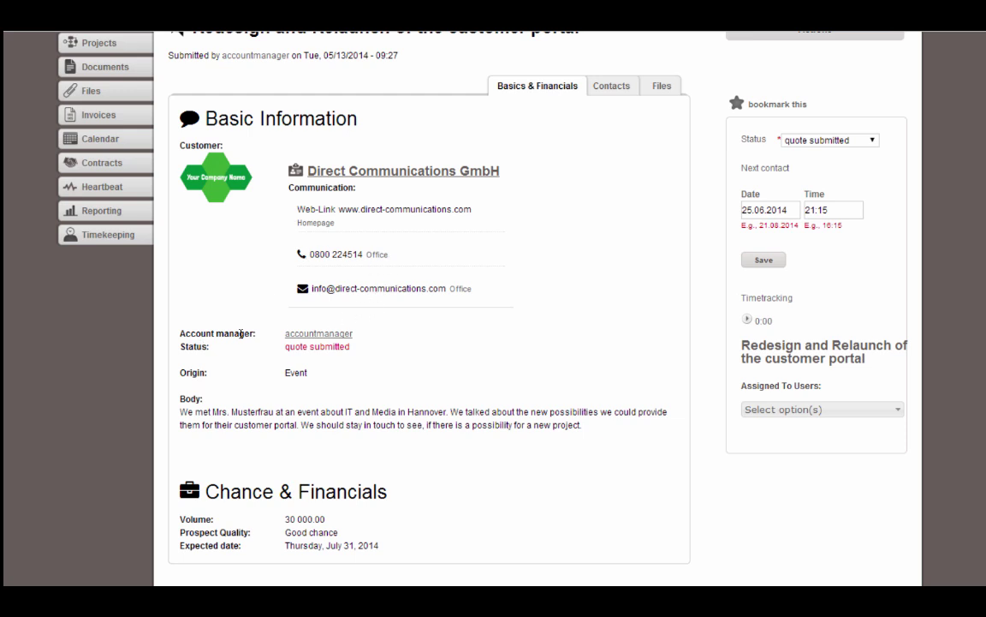
pyautogui.moveTo(180, 333); pyautogui.dragTo(541, 388)
pyautogui.click(421, 313)
pyautogui.moveTo(285, 532); pyautogui.dragTo(340, 532)
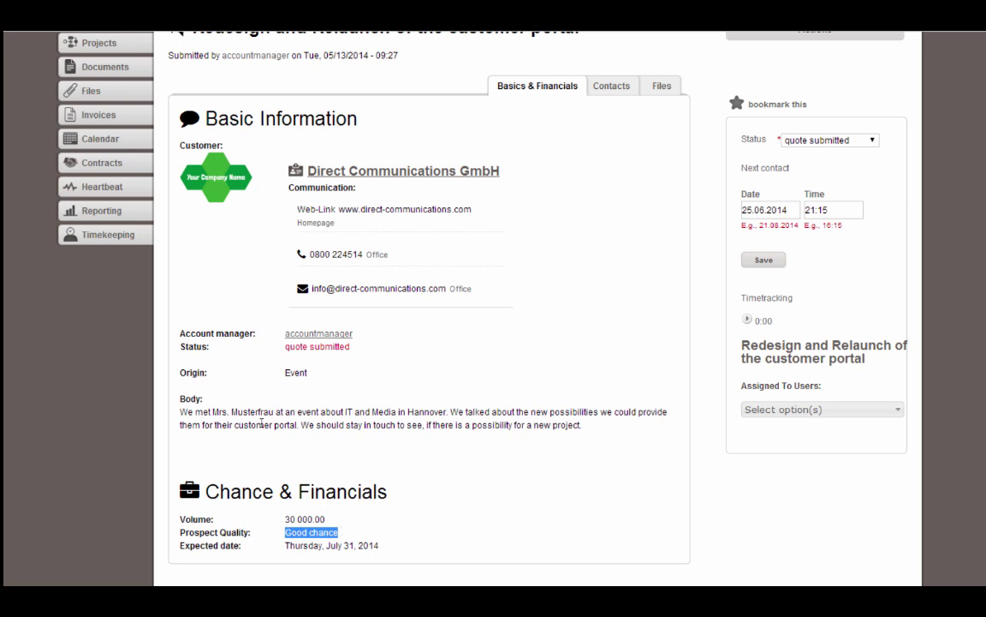
pyautogui.moveTo(285, 545); pyautogui.dragTo(385, 547)
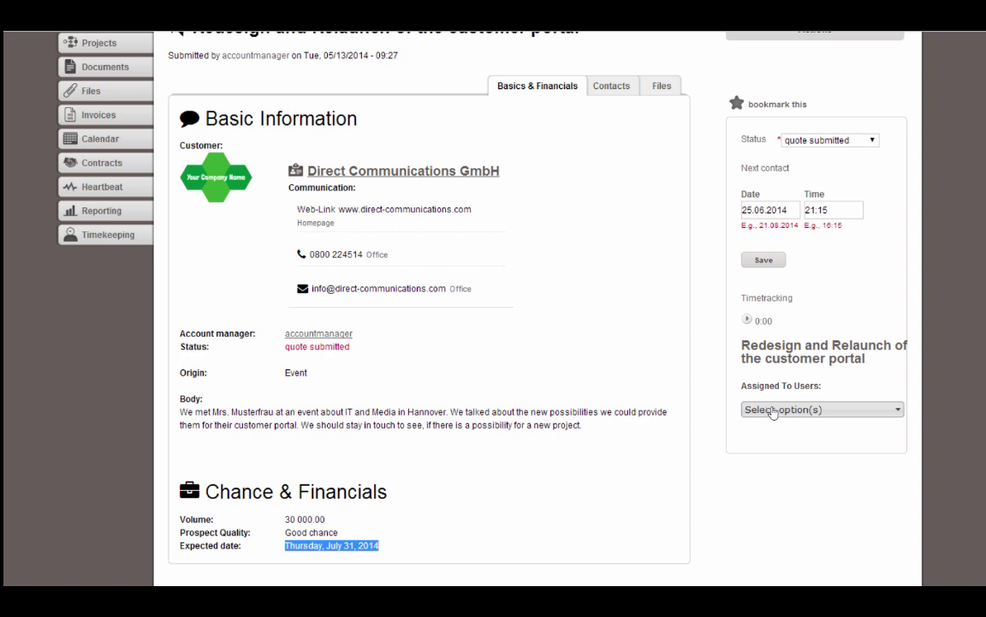
pyautogui.scroll(-6, 428, 308)
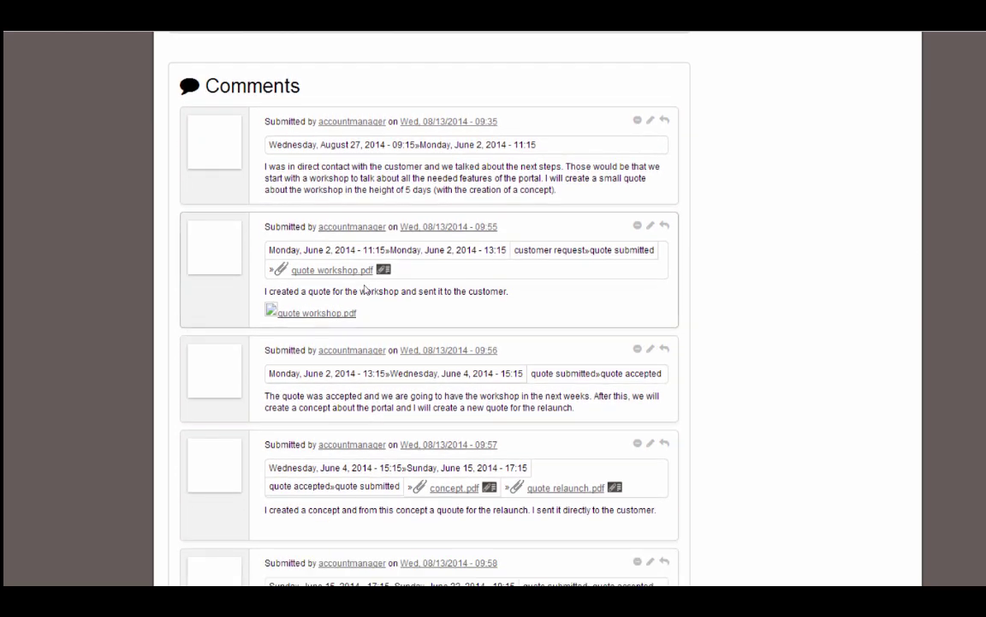
pyautogui.moveTo(307, 250); pyautogui.dragTo(446, 252)
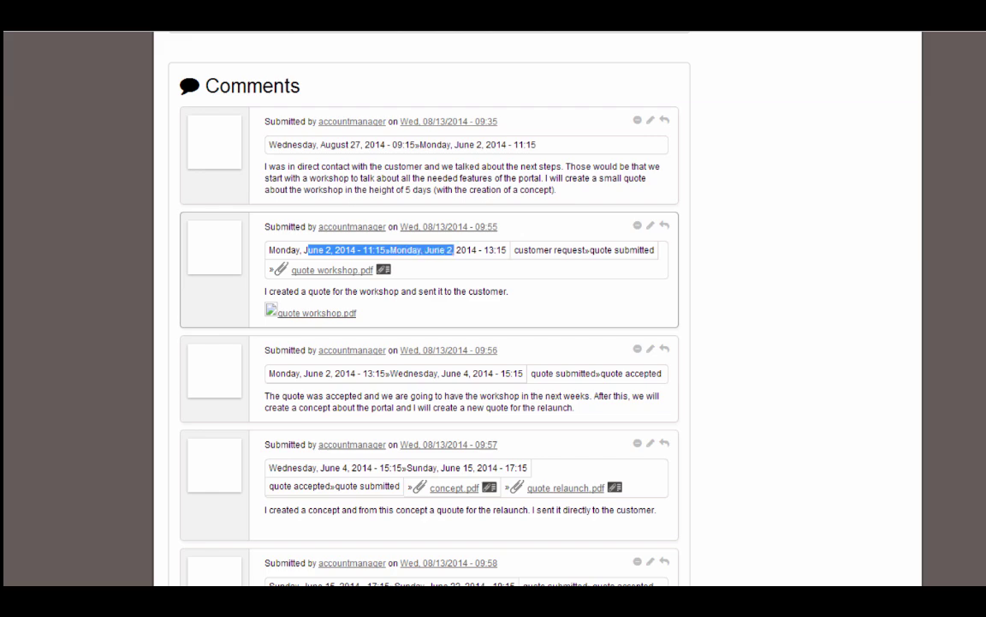
# Write the comment "Order was placed again" for the activity, keeping the status quote submitted and the next contact date 25.06.2014
pyautogui.scroll(-3, 428, 308)
pyautogui.scroll(-5, 534, 400)
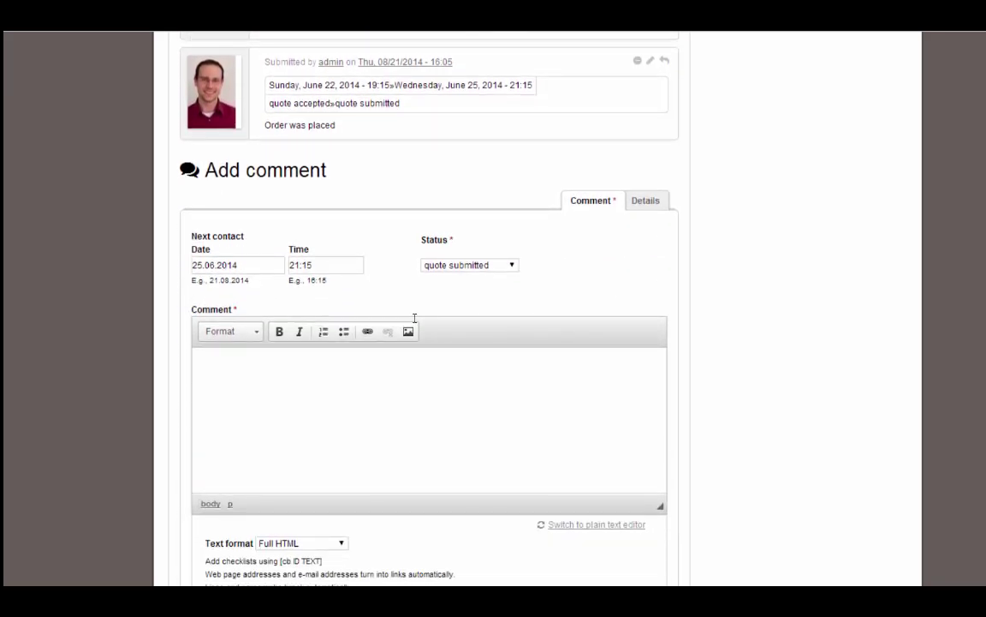
pyautogui.write('Order was placed again')
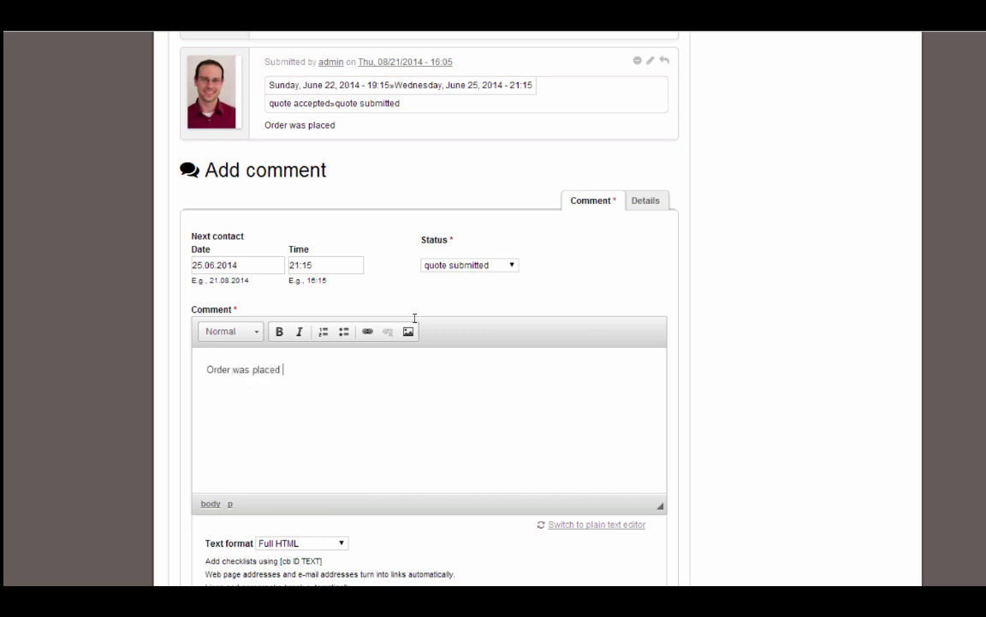
pyautogui.click(449, 265)
pyautogui.click(210, 265)
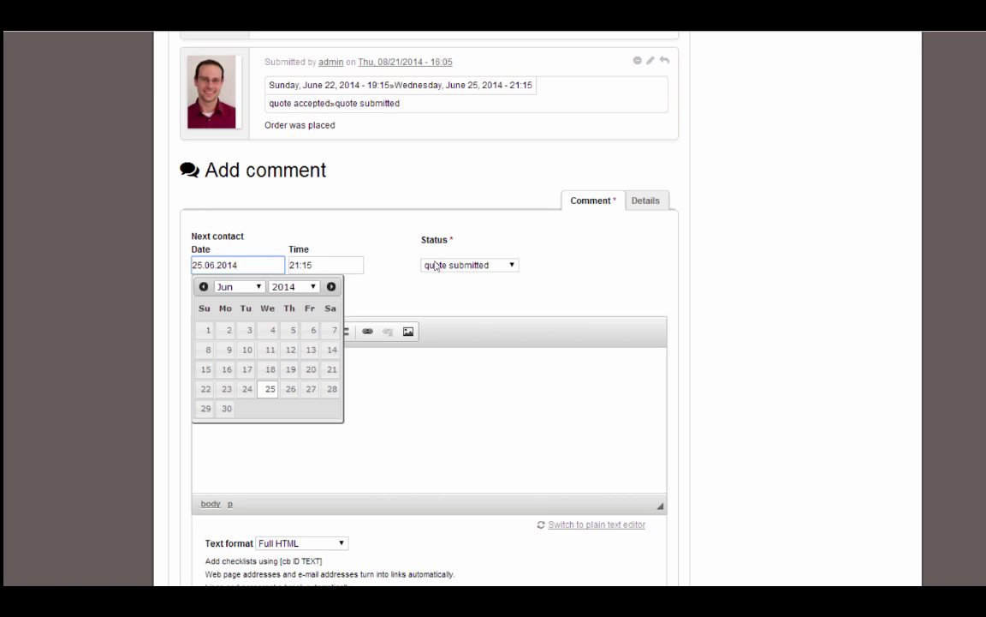
# Add a second existing contact person in the comment's details and save the comment
pyautogui.click(643, 200)
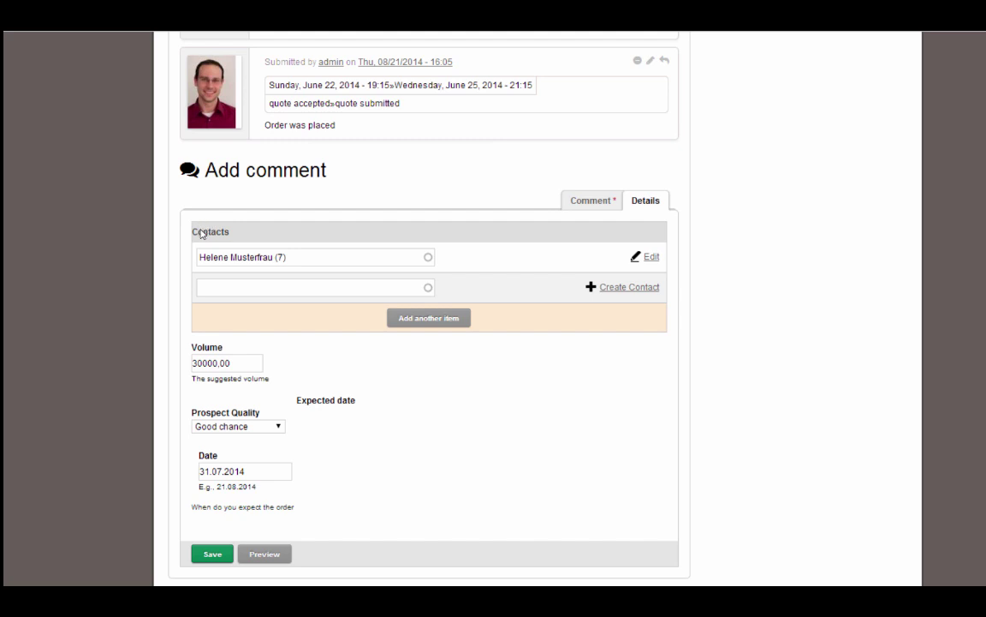
pyautogui.click(618, 287)
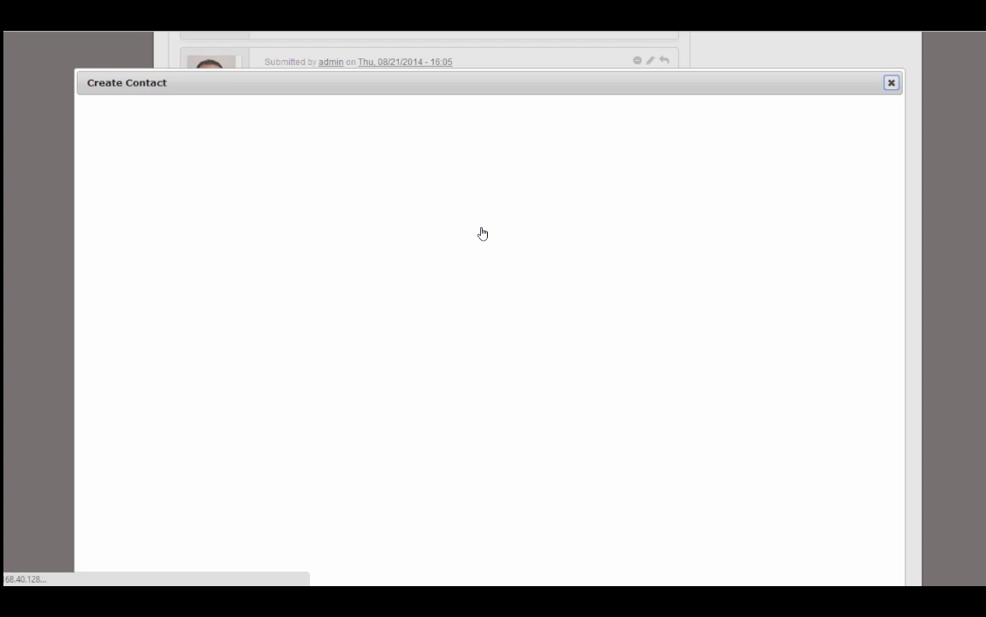
pyautogui.click(892, 82)
pyautogui.click(256, 285)
pyautogui.write('e')
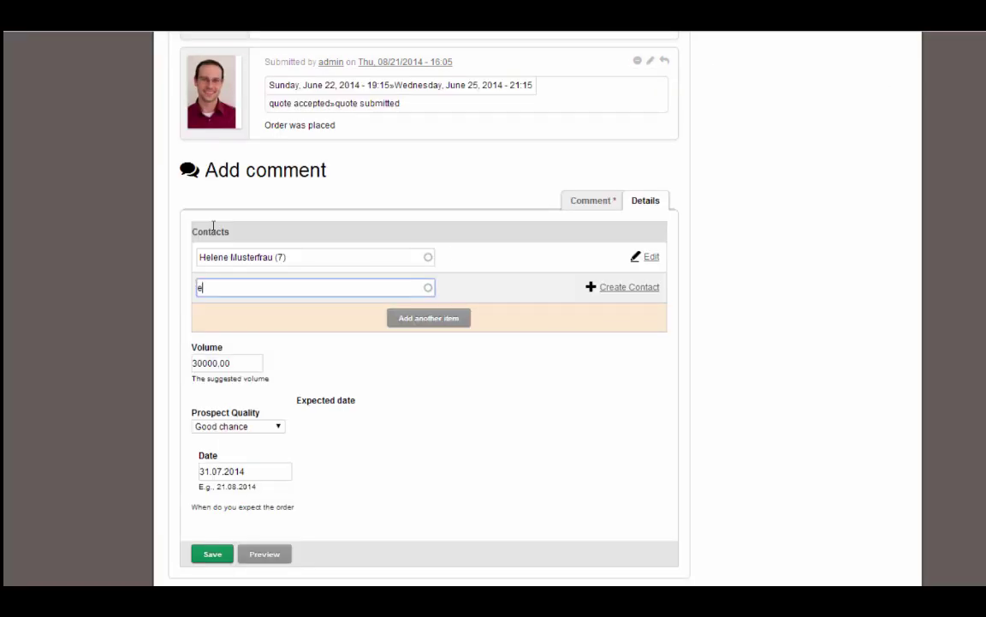
pyautogui.click(224, 329)
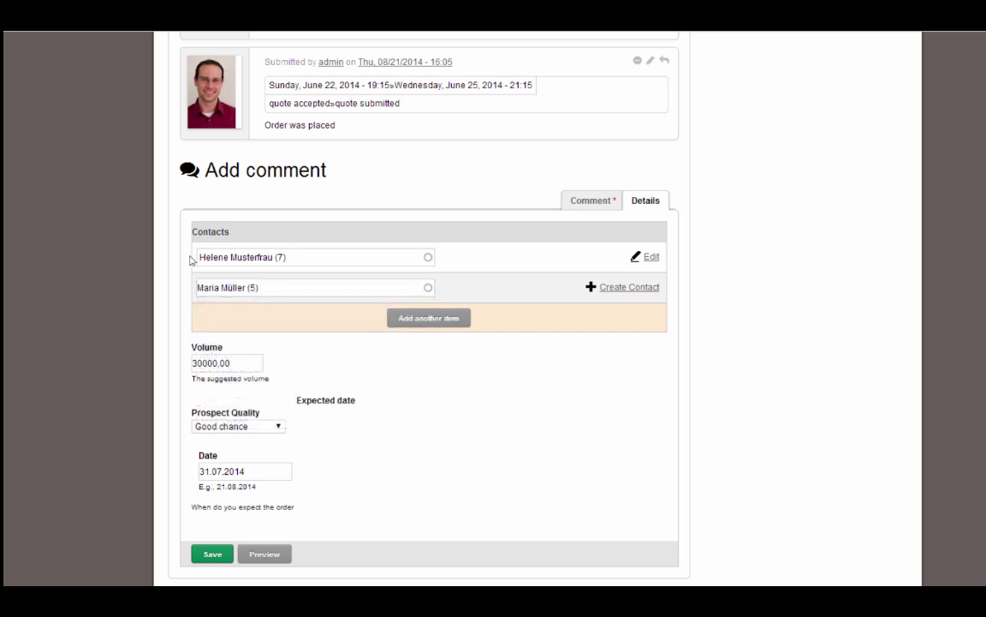
pyautogui.click(212, 554)
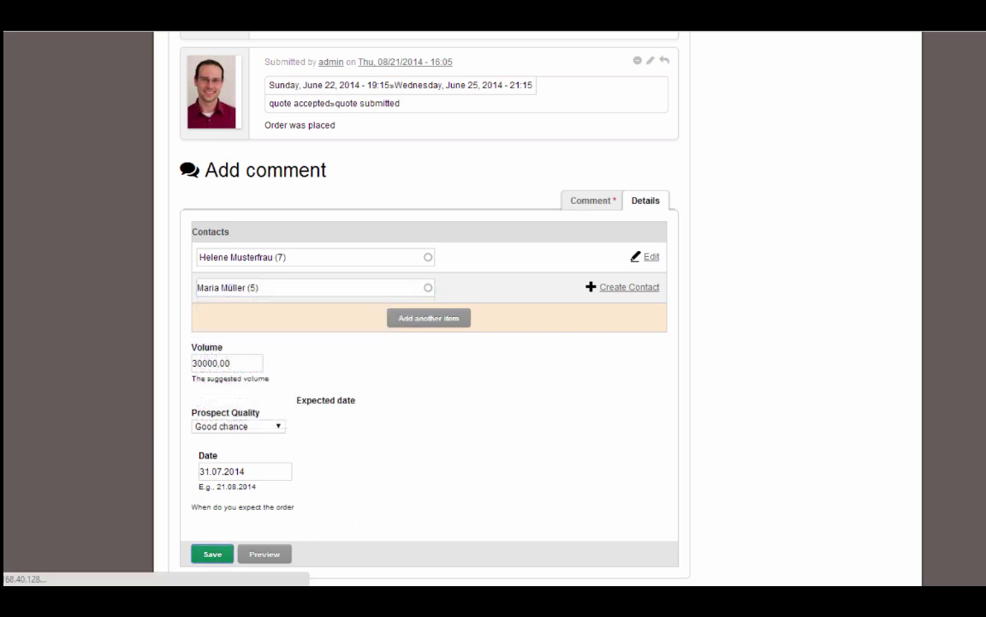
# Check the contact persons linked to the customer activity and the actions available for it
pyautogui.scroll(3, 705, 282)
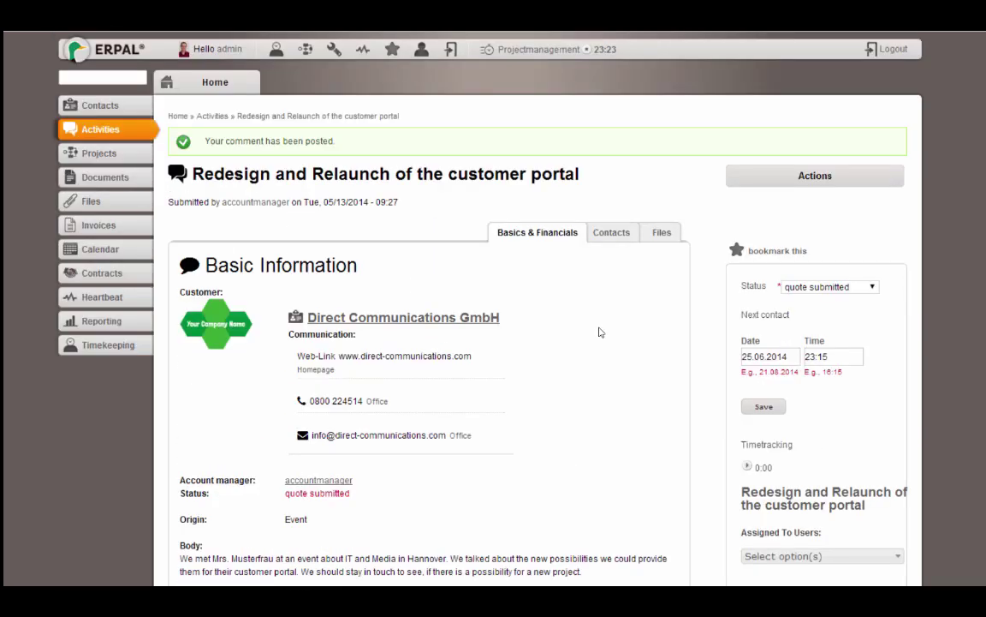
pyautogui.click(611, 232)
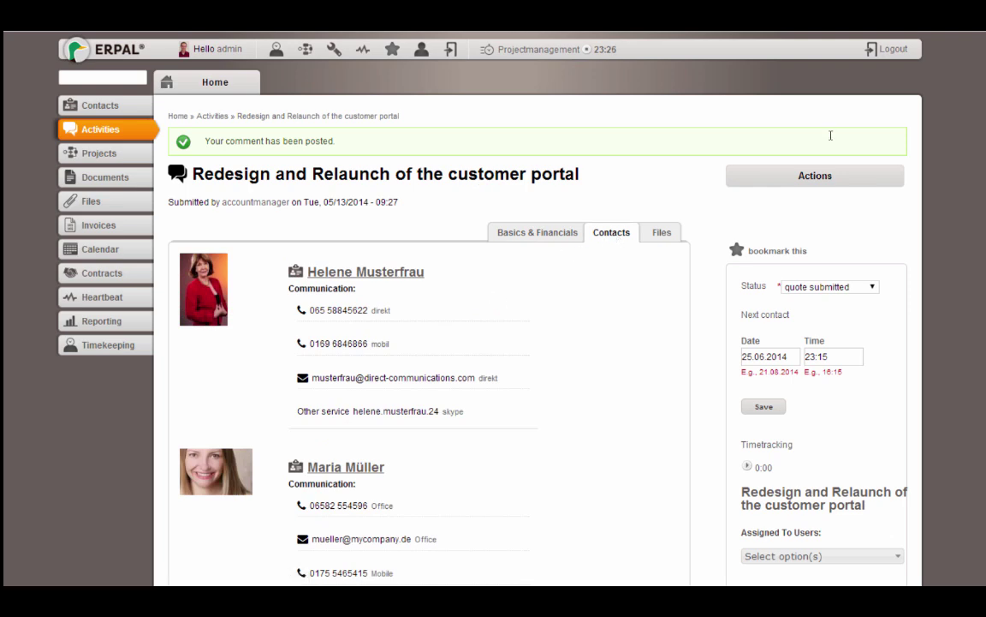
pyautogui.scroll(-3, 830, 122)
pyautogui.click(818, 176)
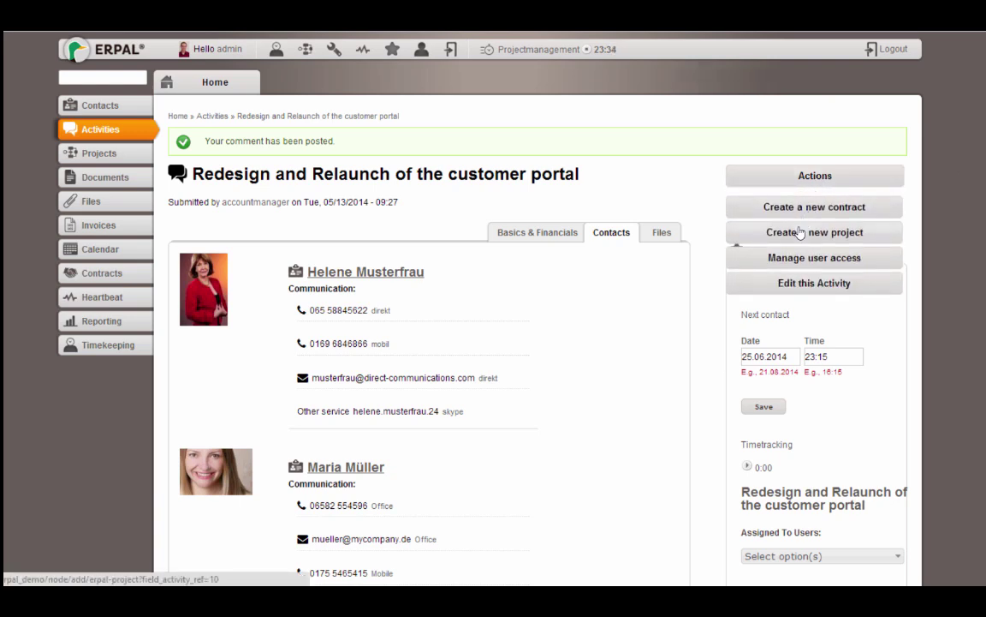
# Open the "Redesign and Relaunch of the customer portal" project and examine its description, general details, time information and pricing
pyautogui.click(94, 153)
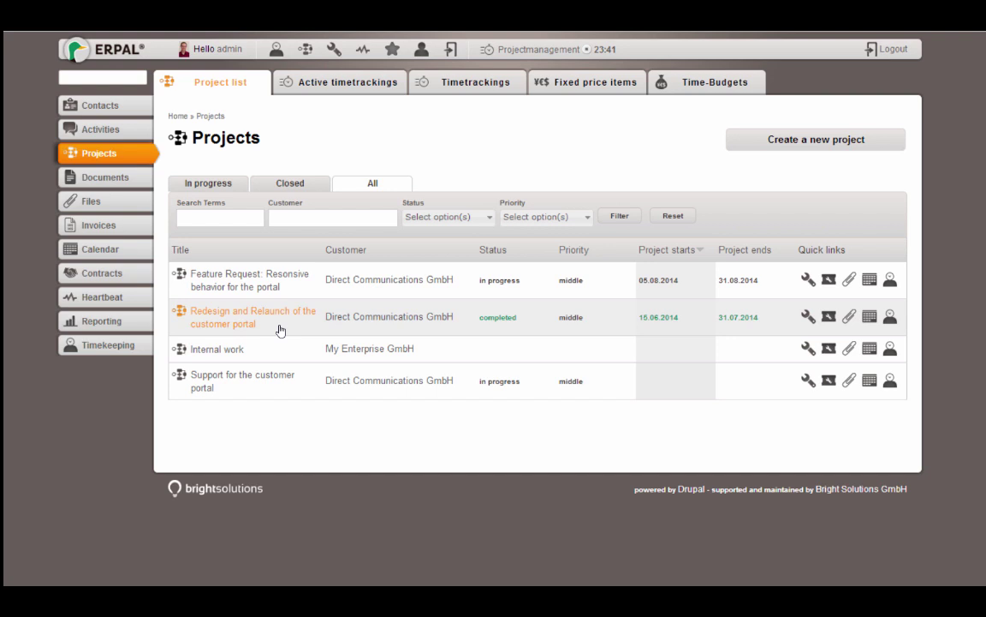
pyautogui.click(225, 322)
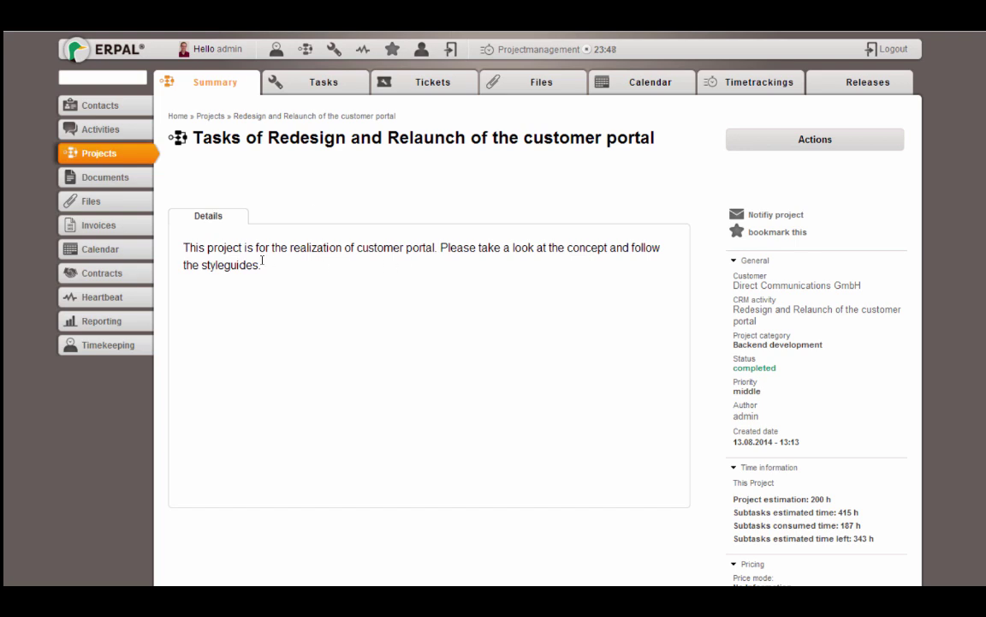
pyautogui.tripleClick(204, 255)
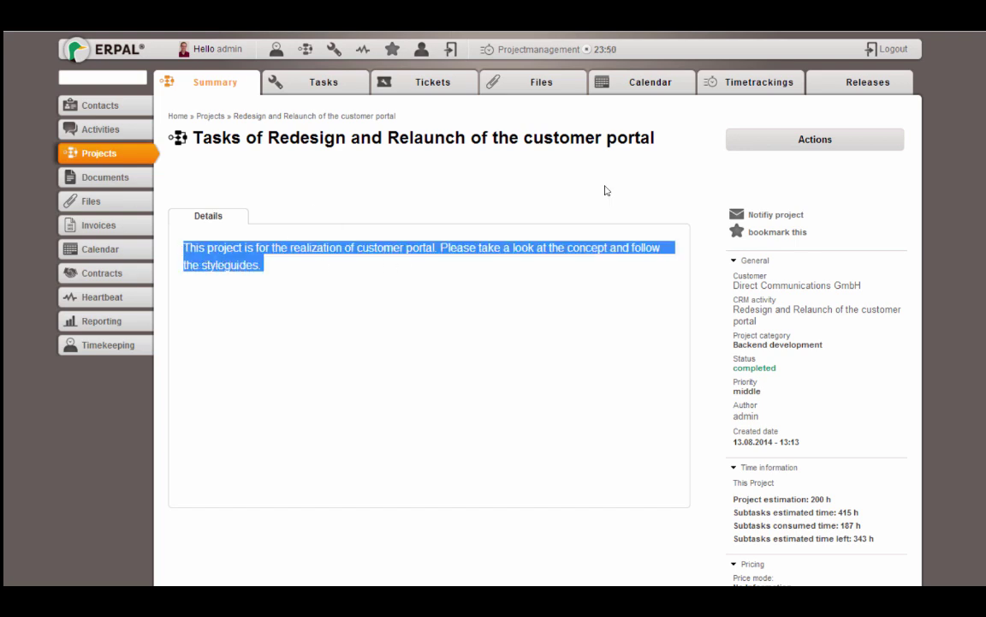
pyautogui.scroll(-2, 971, 185)
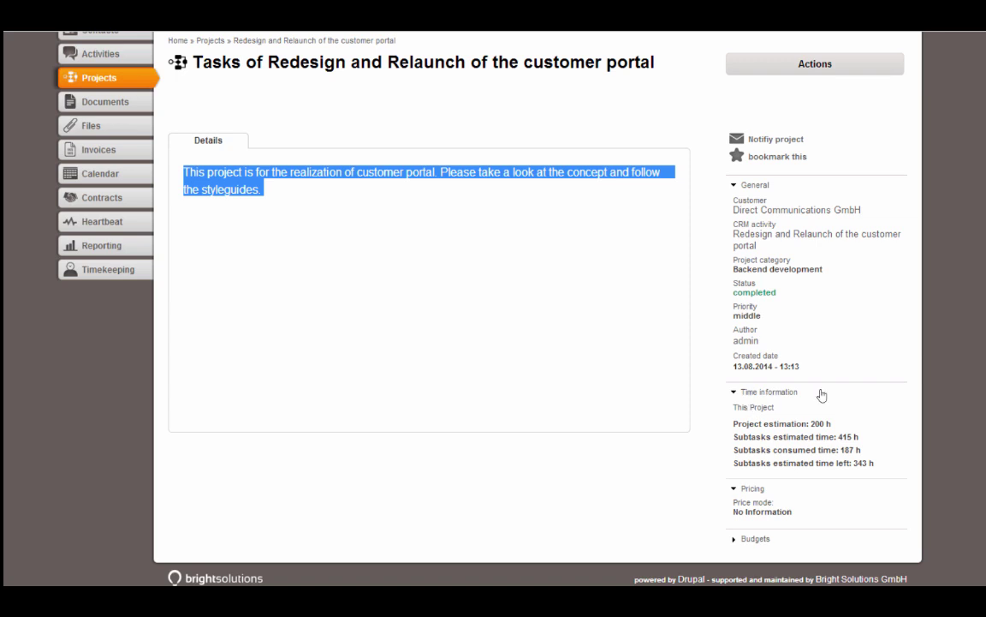
pyautogui.scroll(2, 495, 234)
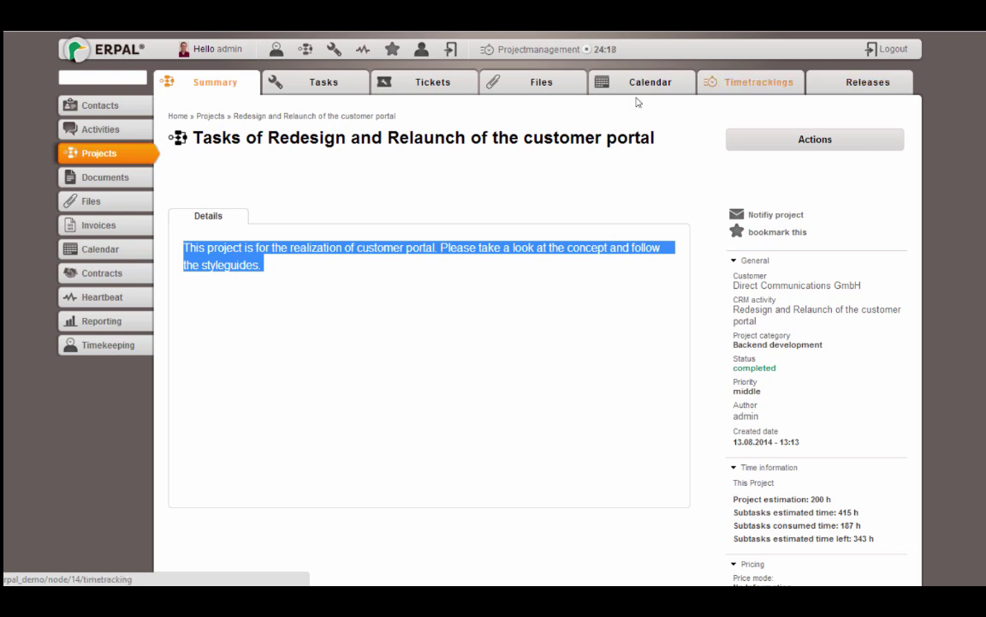
# View the project's tasks as a Gantt chart, as a tree with its sprints collapsed, and as a list
pyautogui.click(254, 76)
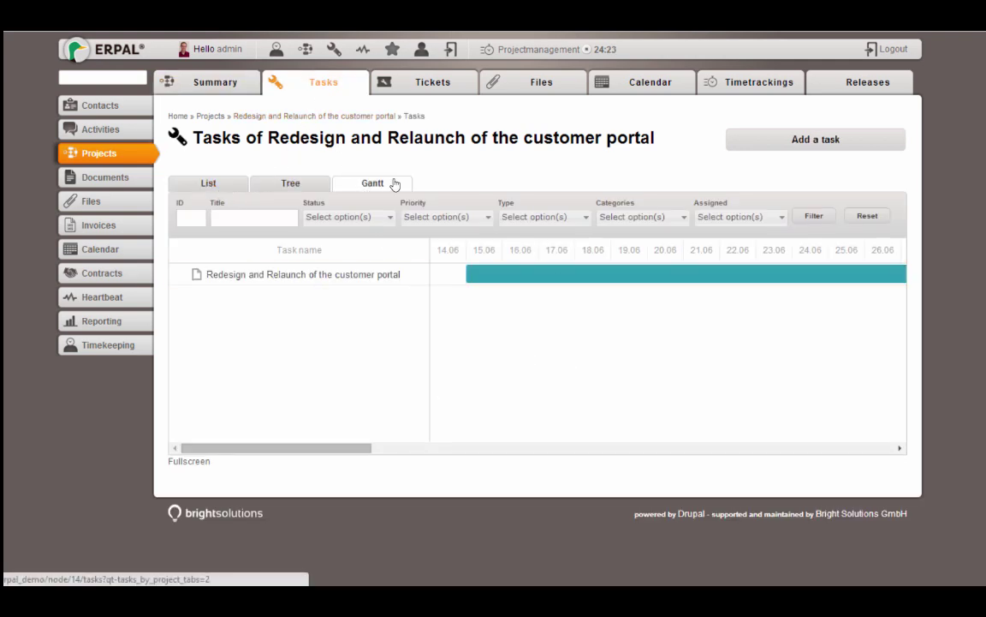
pyautogui.click(303, 184)
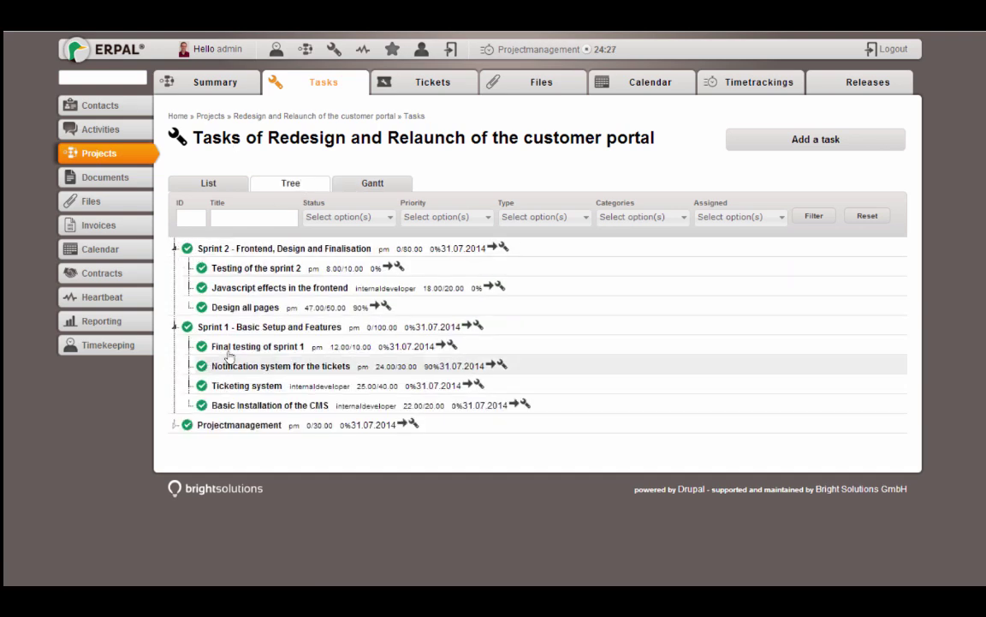
pyautogui.moveTo(231, 367); pyautogui.dragTo(174, 245)
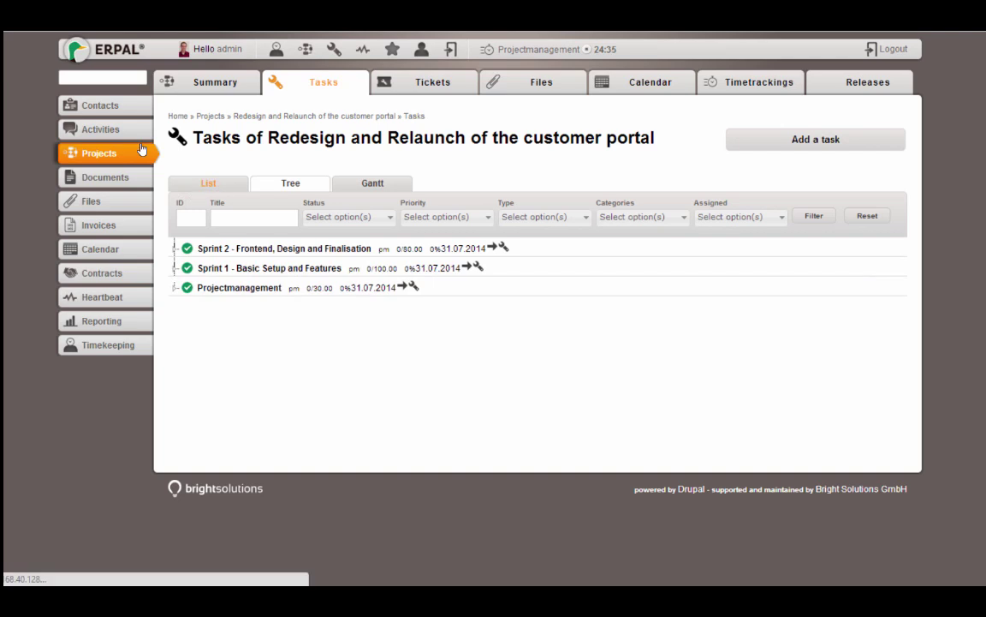
pyautogui.scroll(-3, 537, 342)
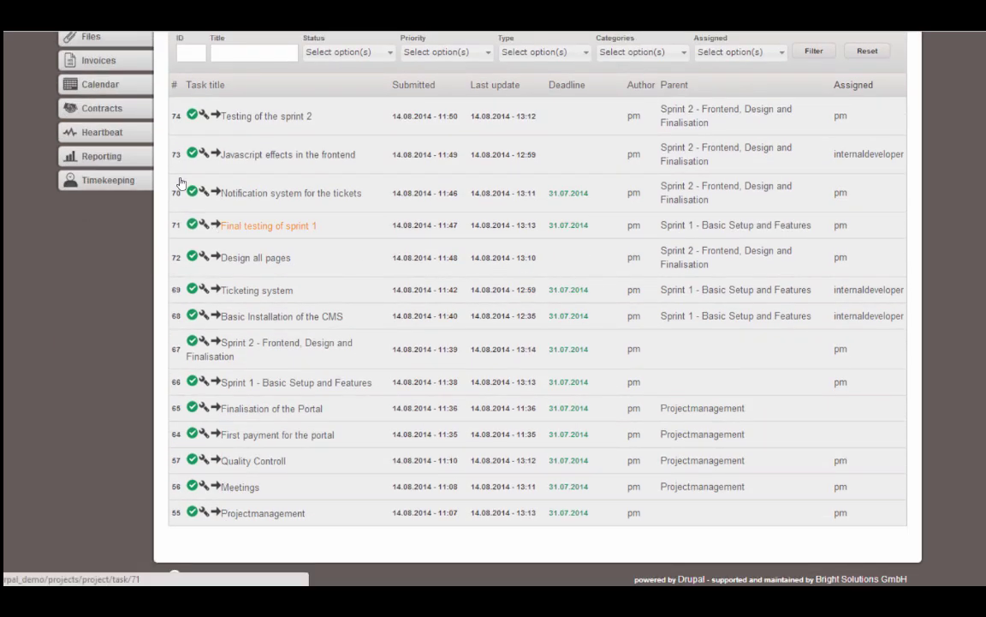
# Open the "Final testing of sprint 1" task and write the comment "Comment left here ready to test"
pyautogui.click(224, 225)
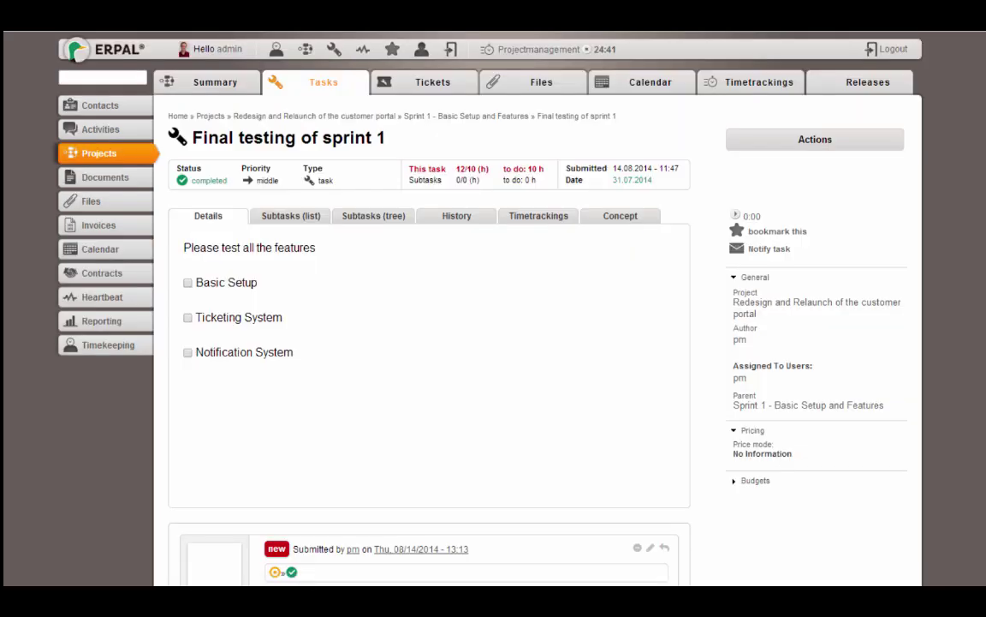
pyautogui.scroll(-8, 393, 385)
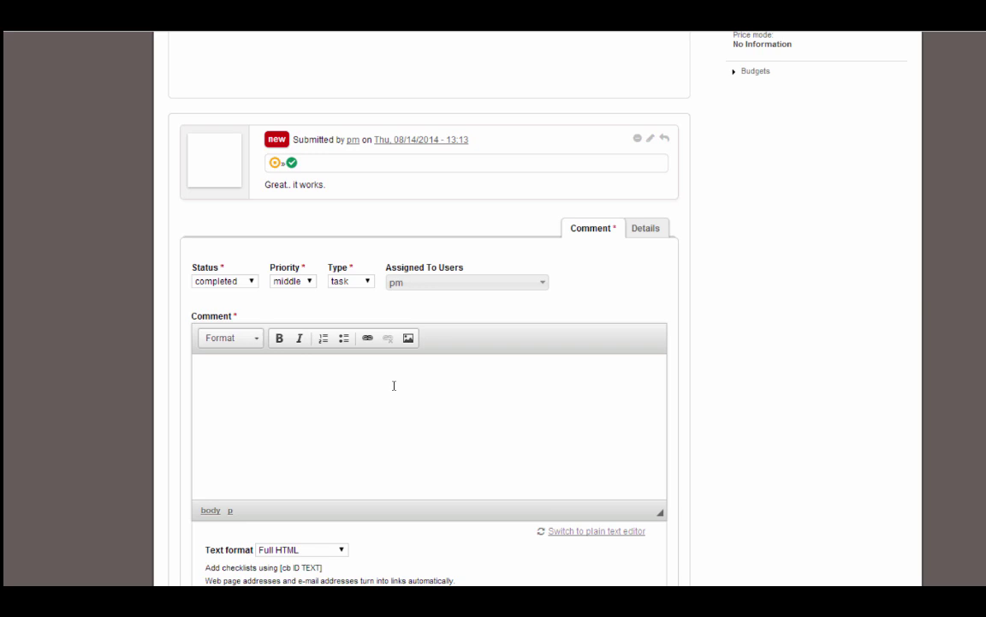
pyautogui.click(394, 385)
pyautogui.write('Comment left here ready to test')
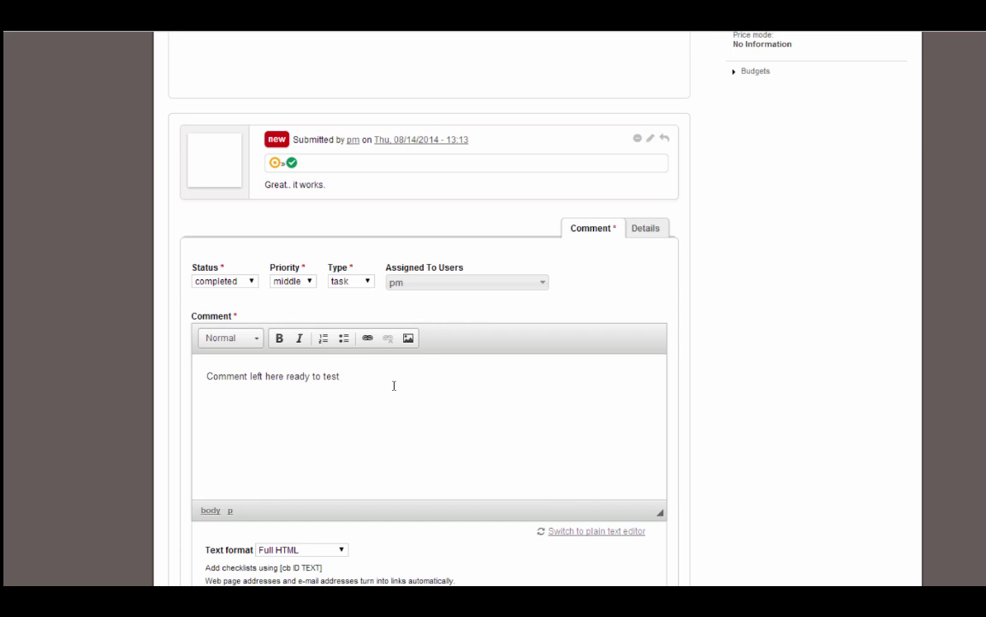
# Assign the task to internaldeveloper instead of pm, set its status to ready to test, save the comment and review the result
pyautogui.click(485, 282)
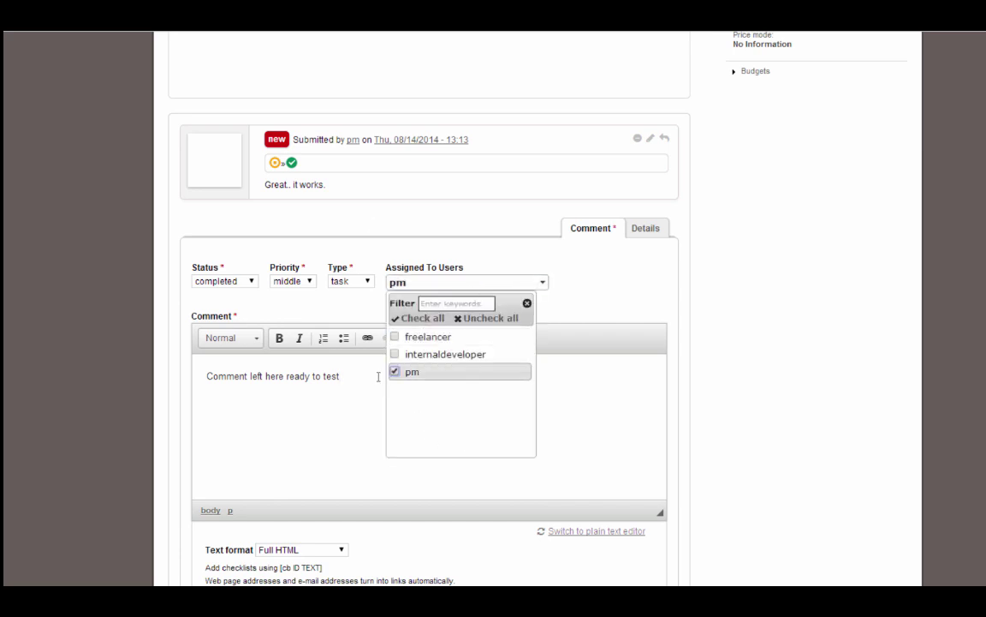
pyautogui.click(396, 354)
pyautogui.click(396, 370)
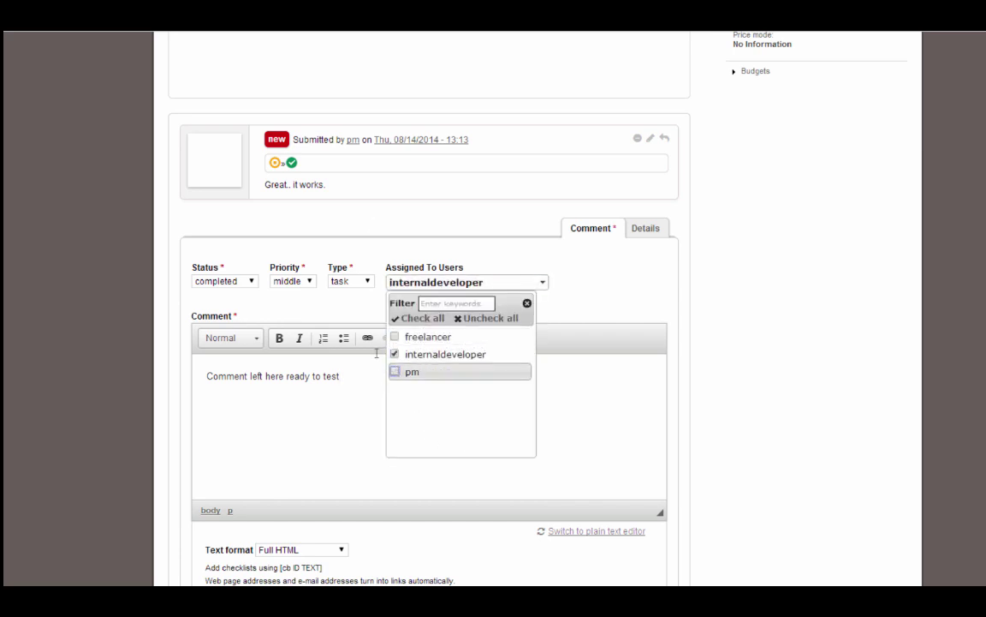
pyautogui.click(224, 281)
pyautogui.click(214, 346)
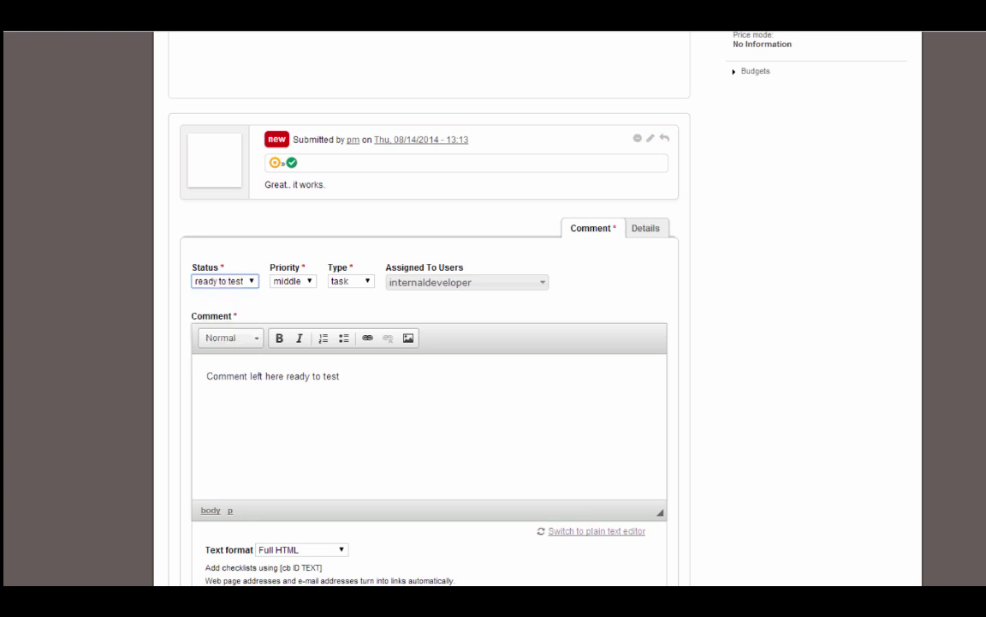
pyautogui.scroll(-2, 393, 443)
pyautogui.click(213, 479)
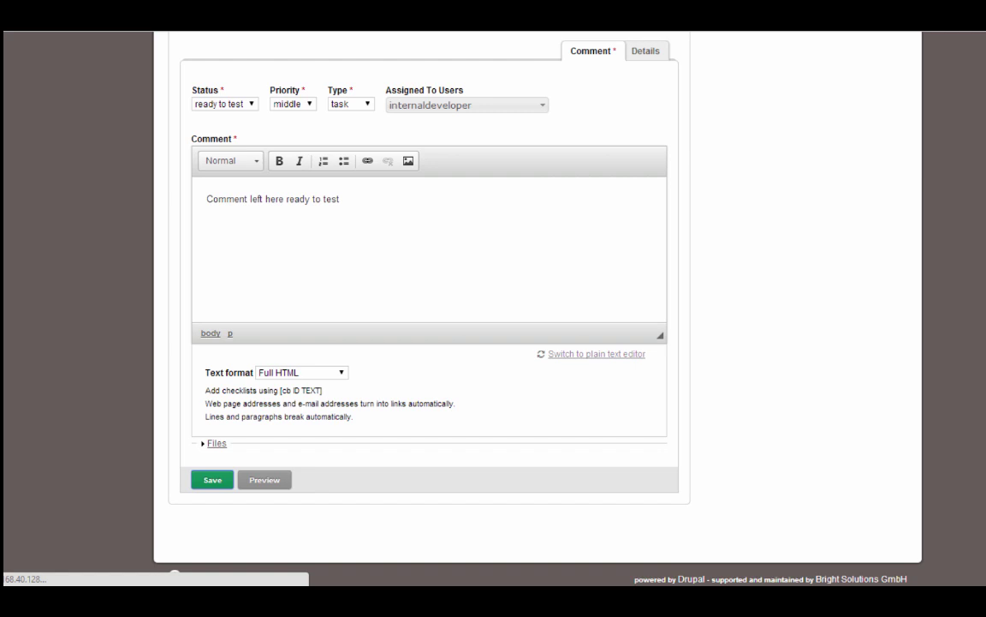
pyautogui.scroll(2, 830, 251)
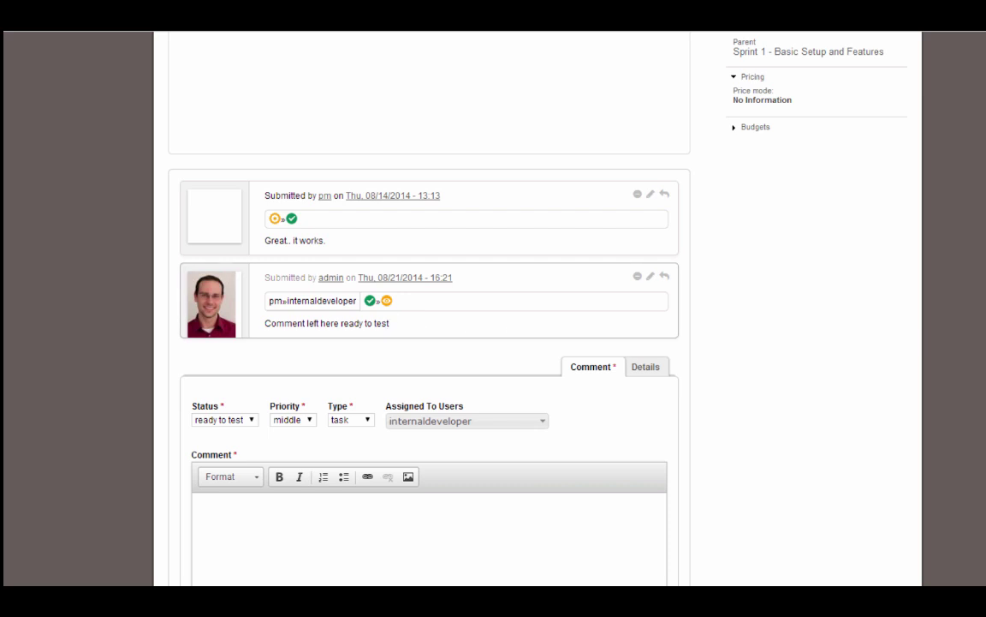
pyautogui.scroll(4, 750, 257)
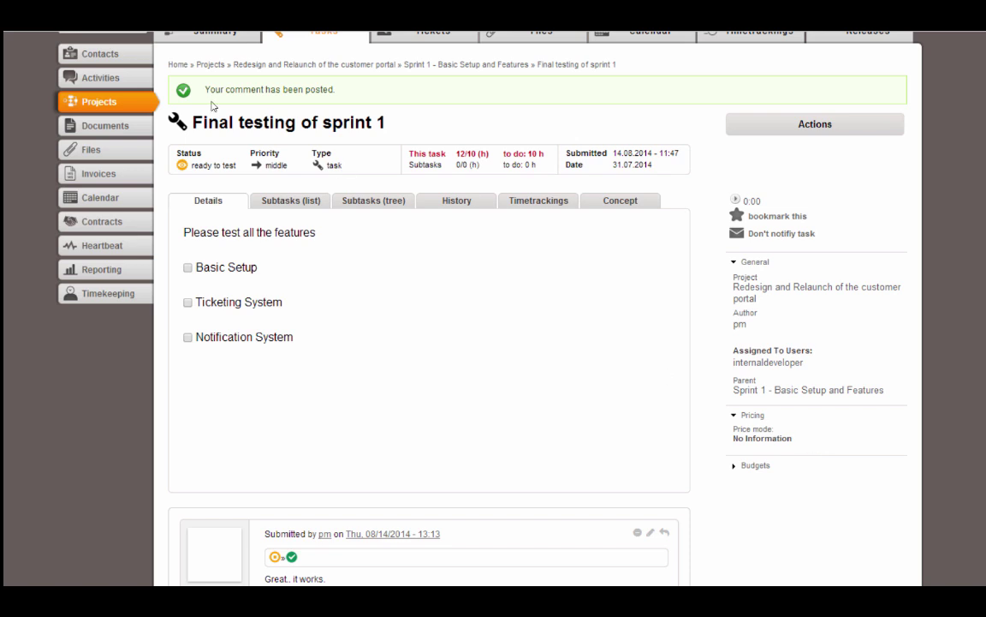
# In the document "Concept for the relaunch of the customer portal", move the Ticketing System page directly under Features, above Customer area
pyautogui.click(85, 128)
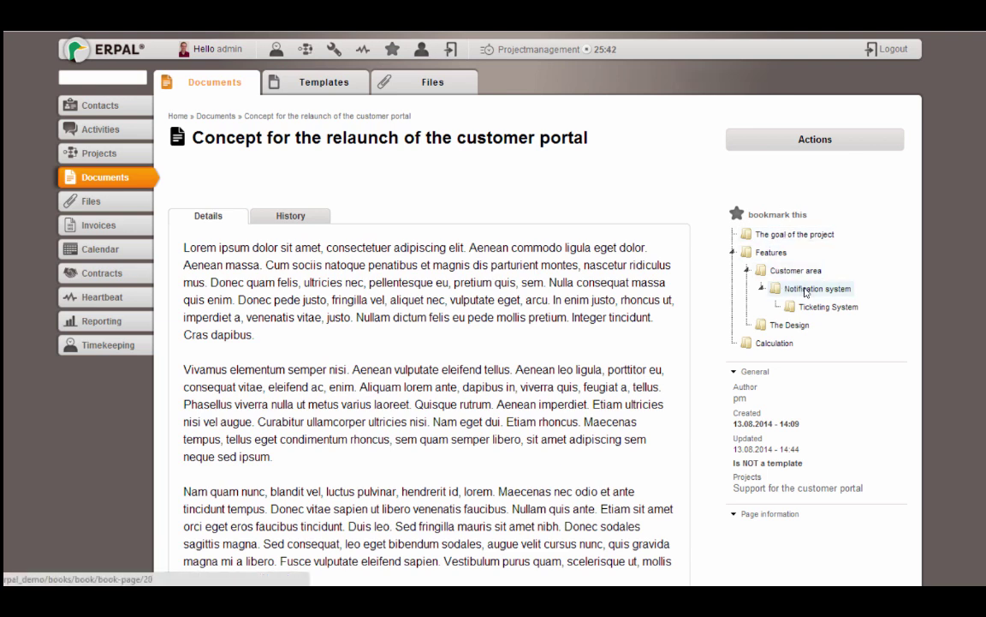
pyautogui.moveTo(821, 305); pyautogui.dragTo(761, 269)
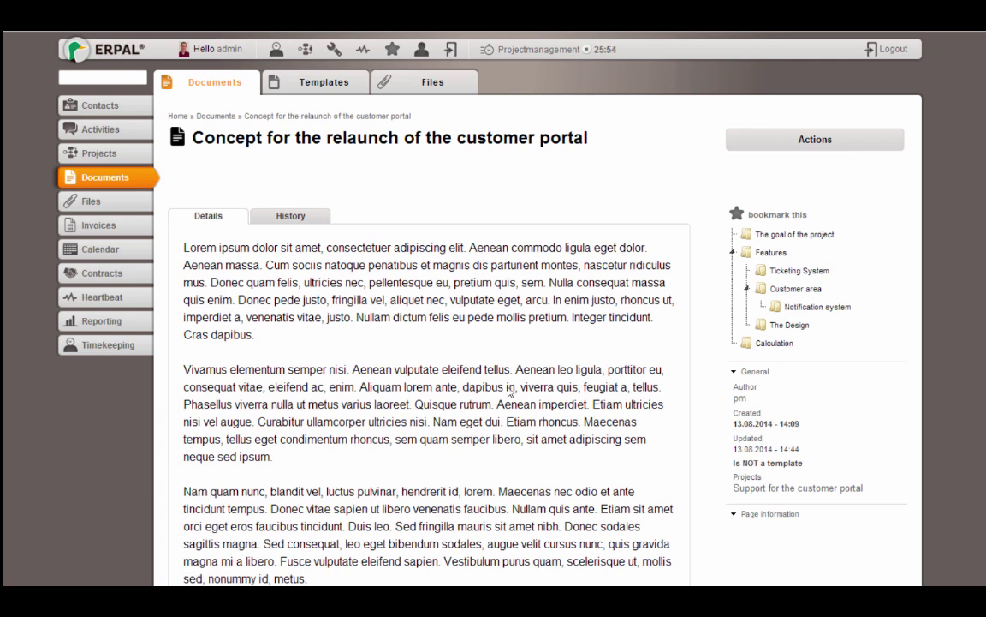
# Check the page options, including adding a task, for the Features and "The goal of the project" pages of the concept document
pyautogui.click(740, 491)
pyautogui.rightClick(759, 254)
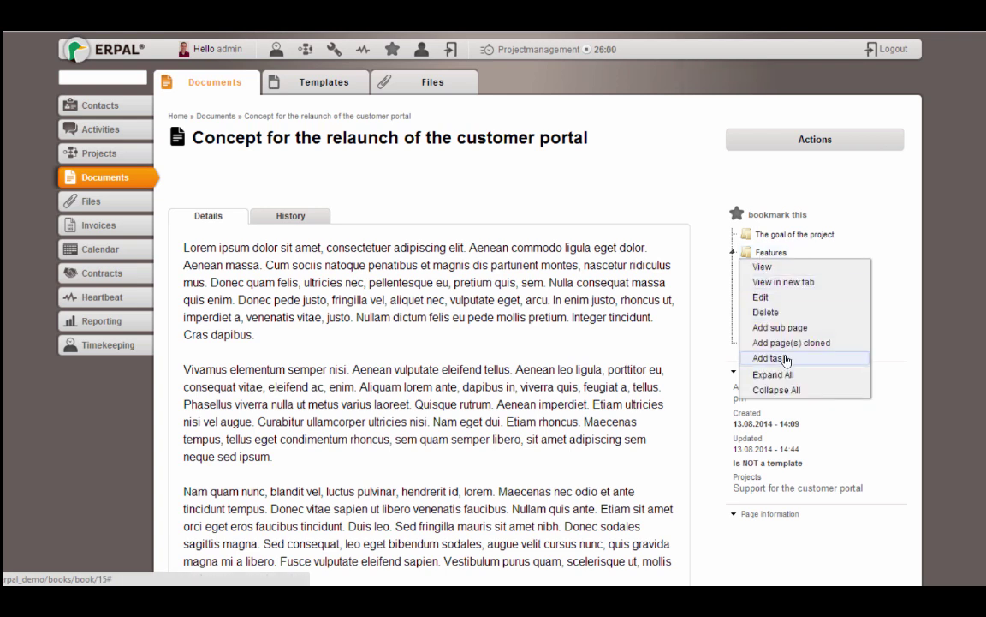
pyautogui.click(350, 272)
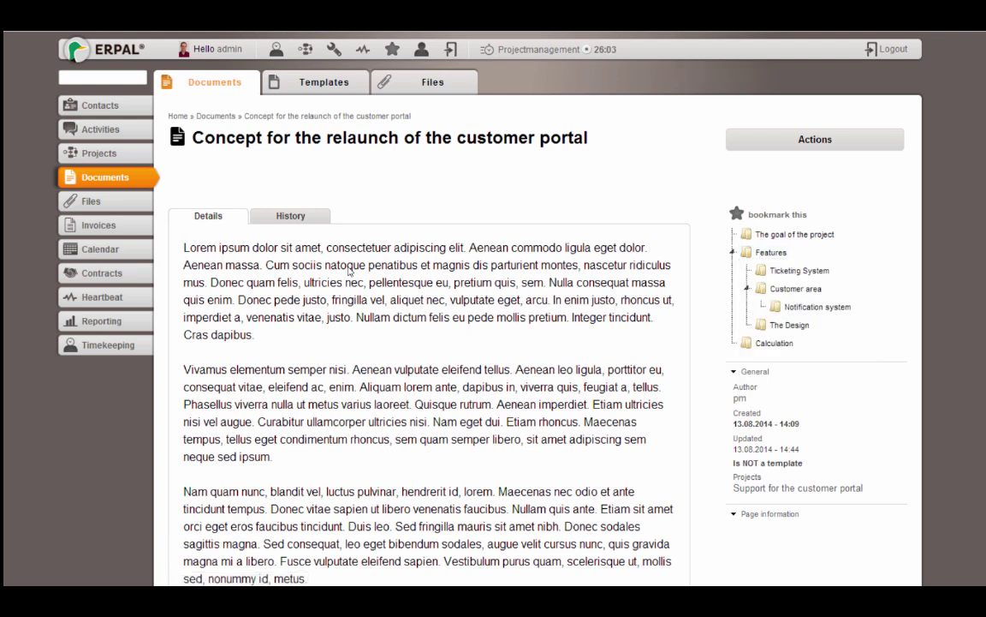
pyautogui.rightClick(771, 230)
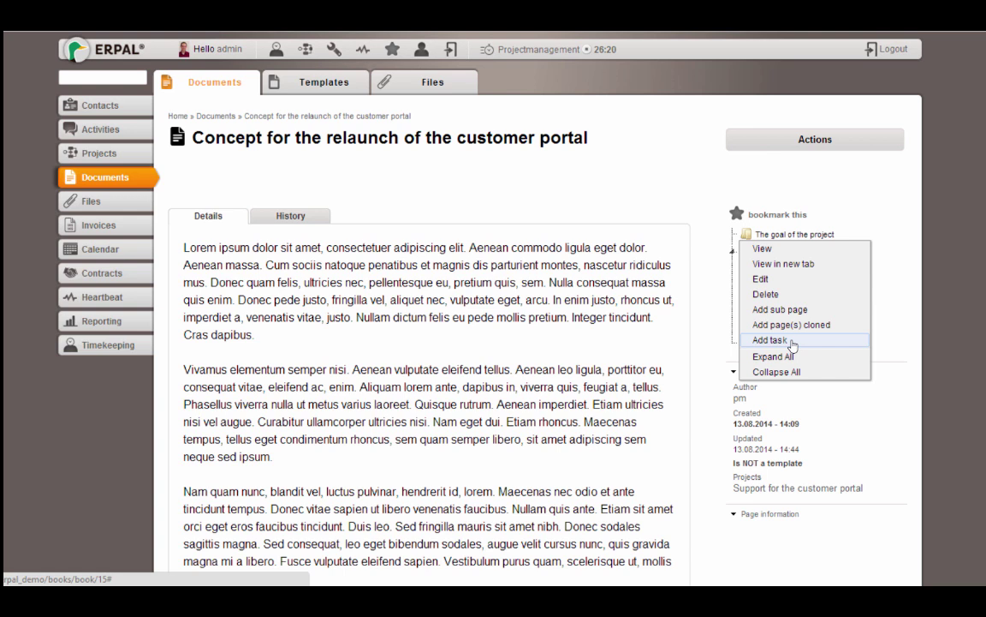
pyautogui.click(624, 288)
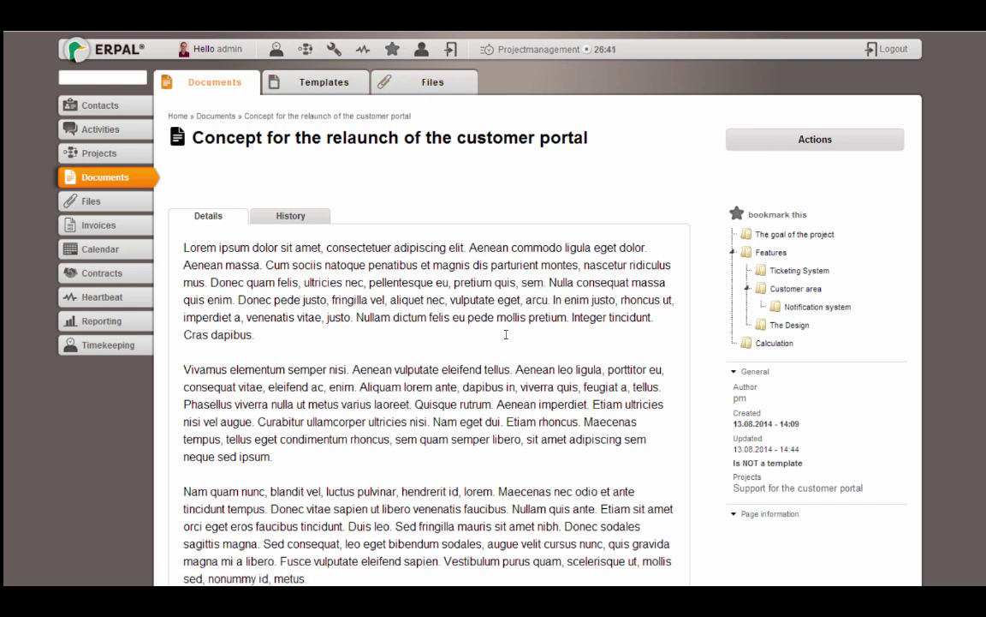
pyautogui.click(797, 140)
# Open the files overview, examine the usage and revisions of Invoice-3-no_ci.pdf, and return to the overview
pyautogui.click(95, 200)
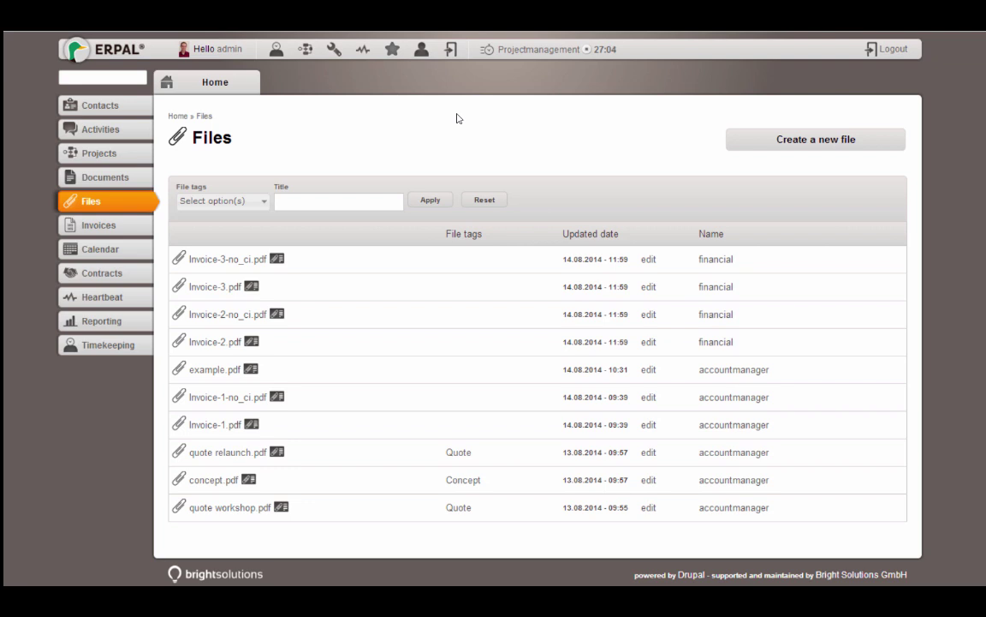
pyautogui.rightClick(457, 116)
pyautogui.click(280, 119)
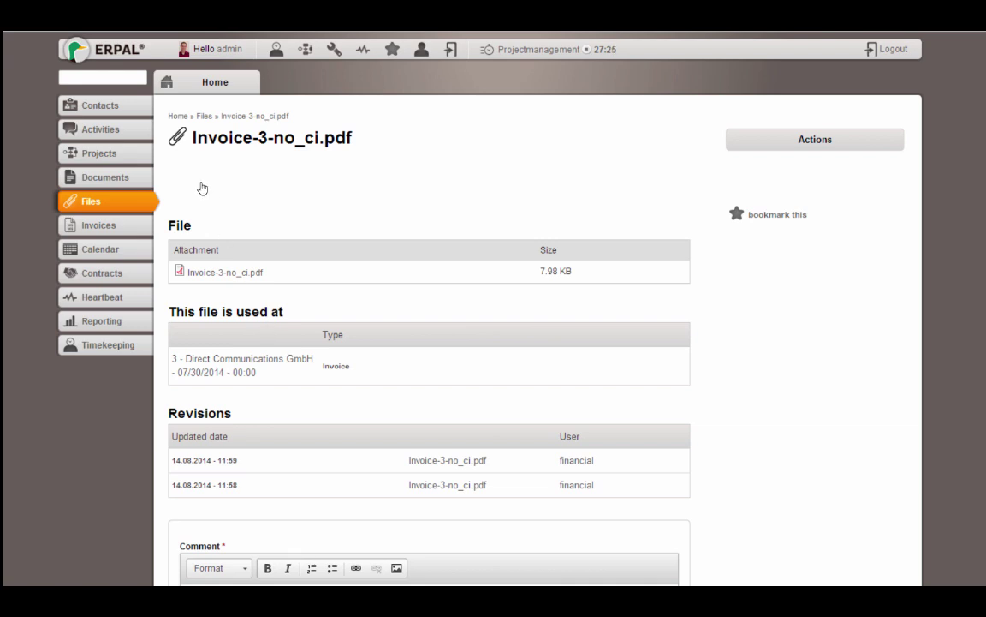
pyautogui.click(91, 200)
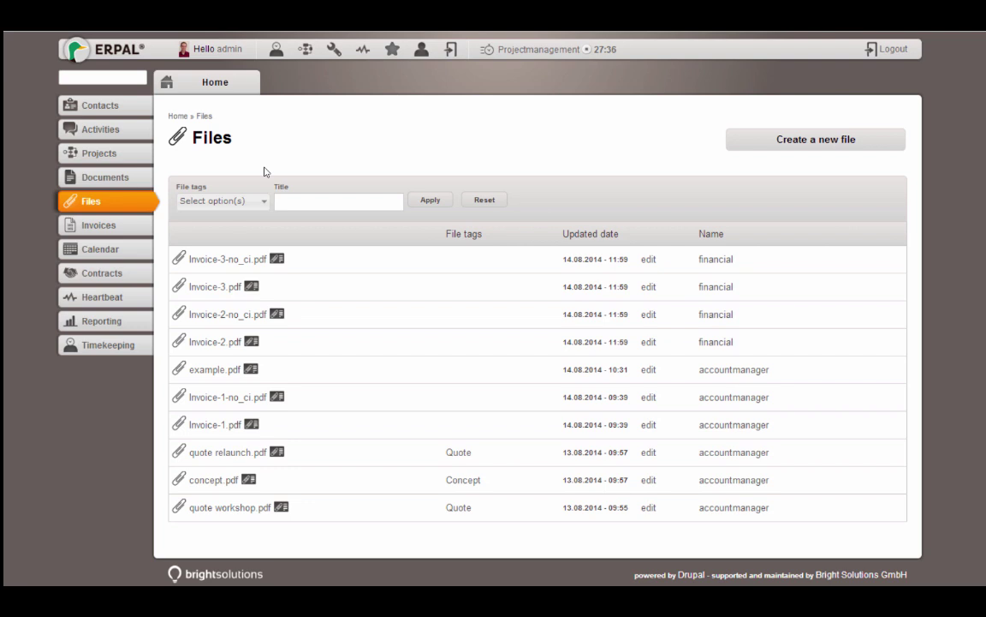
# Review the unbilled billables for the customer "enterprise" and the list of all invoices
pyautogui.click(98, 224)
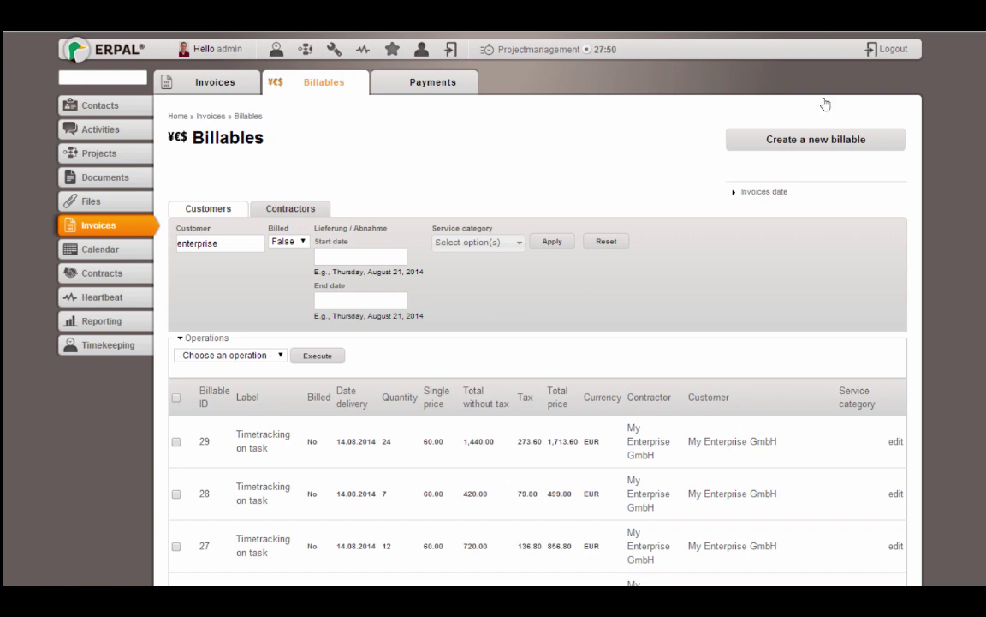
pyautogui.scroll(-1, 827, 109)
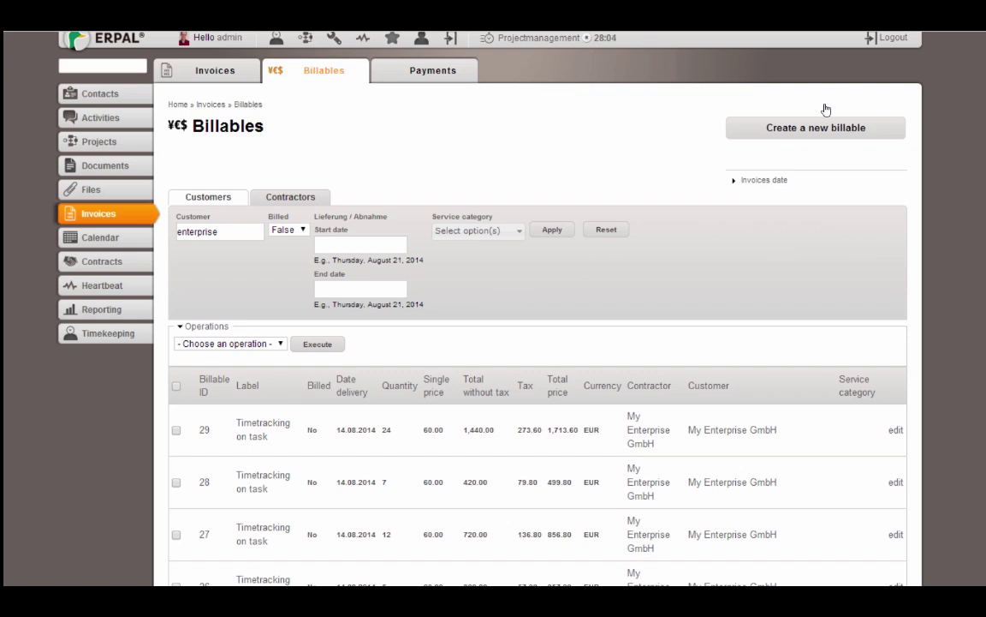
pyautogui.click(195, 69)
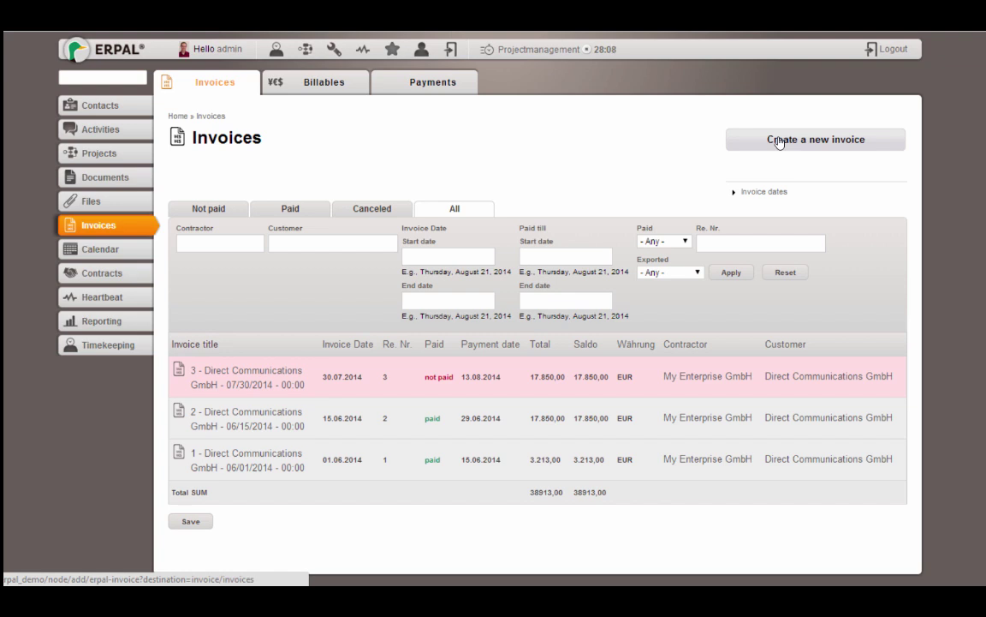
pyautogui.click(315, 89)
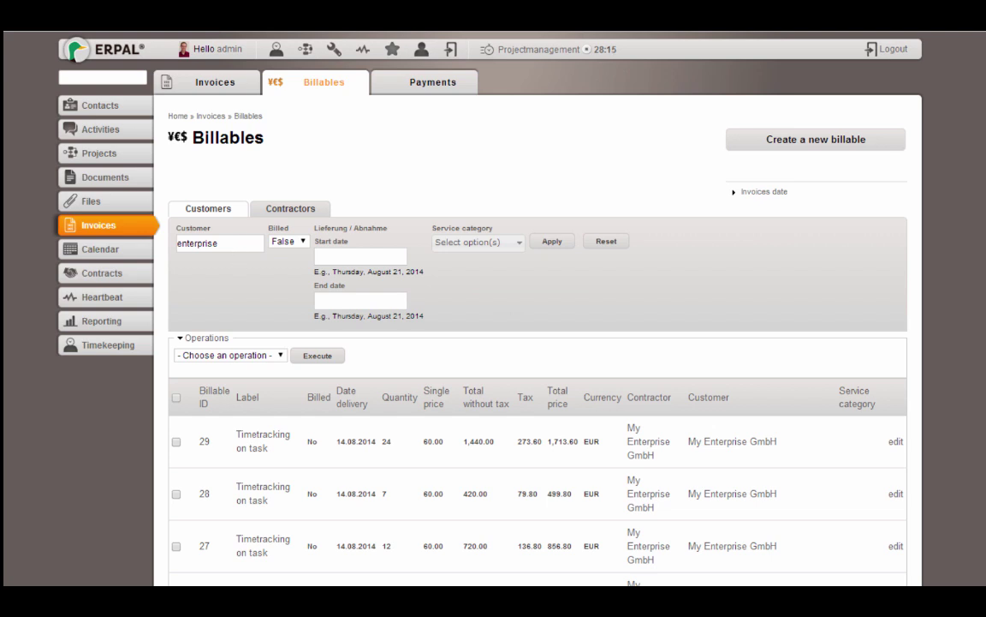
pyautogui.scroll(-2, 530, 343)
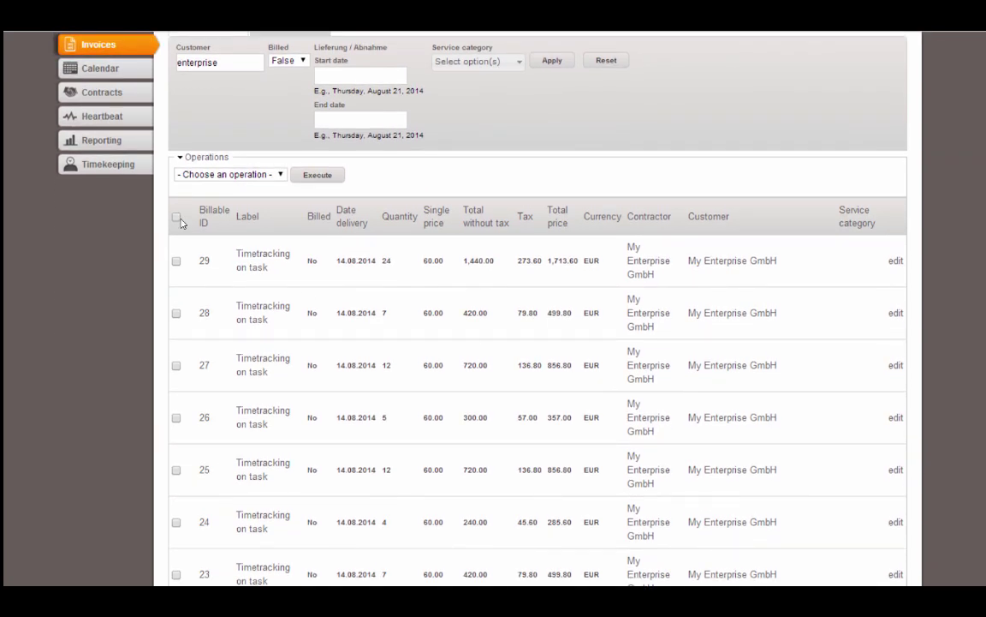
# Select all listed billables of the customer "enterprise" and check the operations available for them, without executing any
pyautogui.click(177, 217)
pyautogui.click(190, 175)
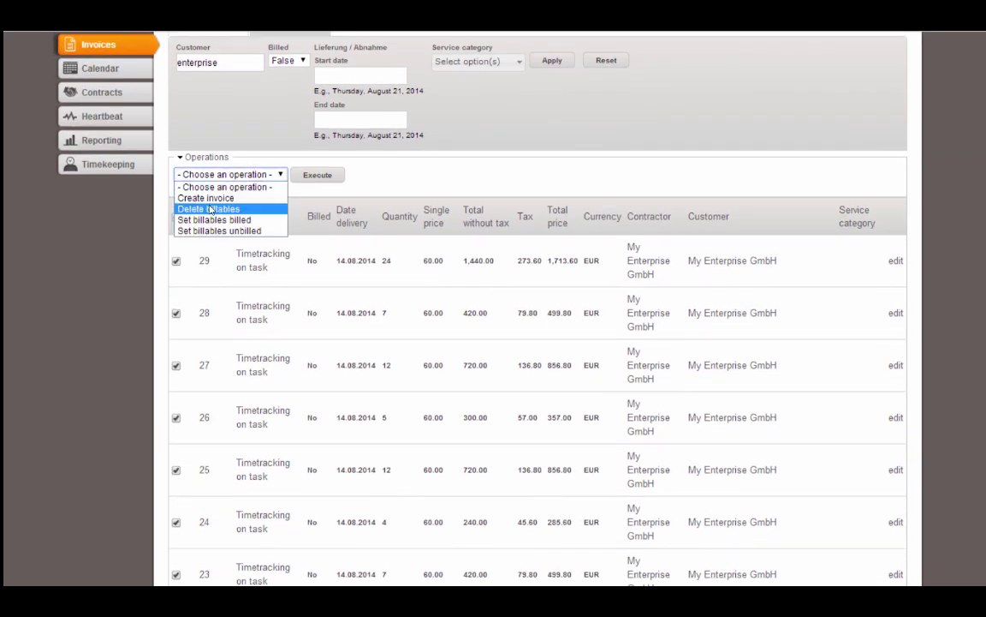
pyautogui.click(447, 65)
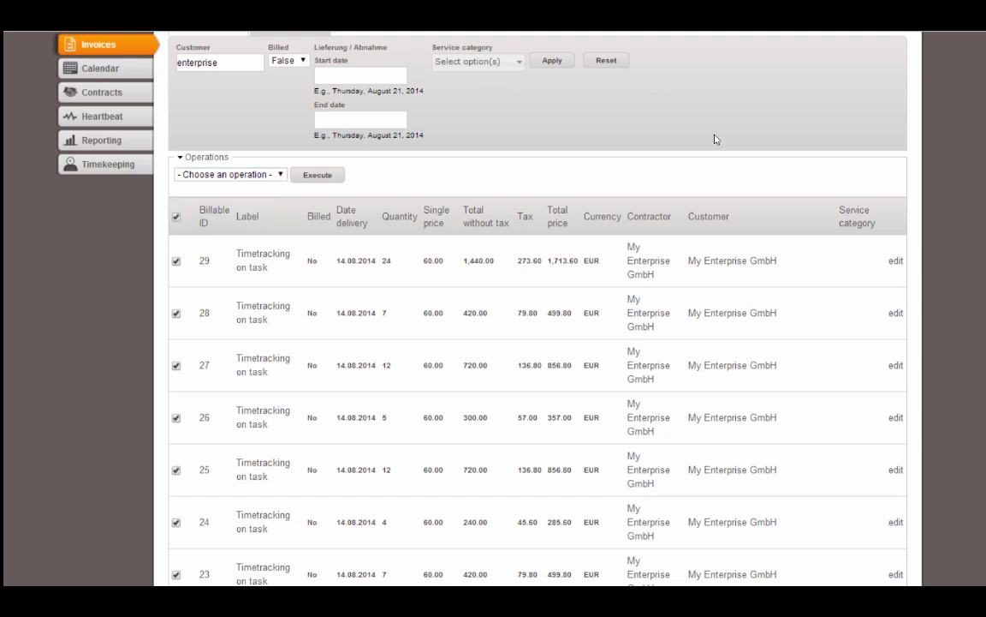
pyautogui.scroll(2, 829, 207)
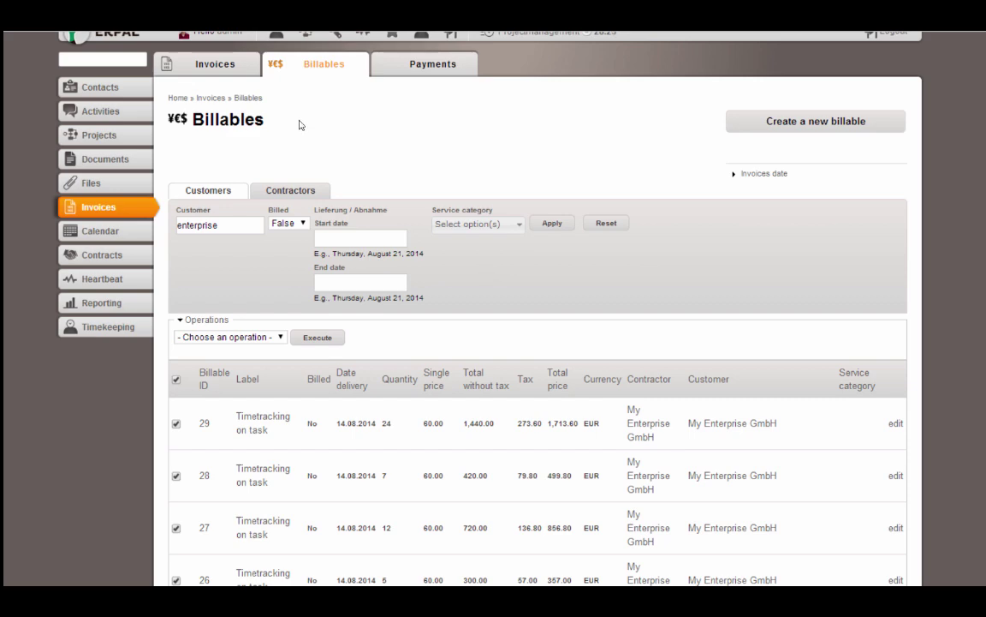
# Open the unpaid Direct Communications GmbH invoice dated 30.07.2014, view its Invoice-3.pdf, and return to the invoice
pyautogui.click(193, 62)
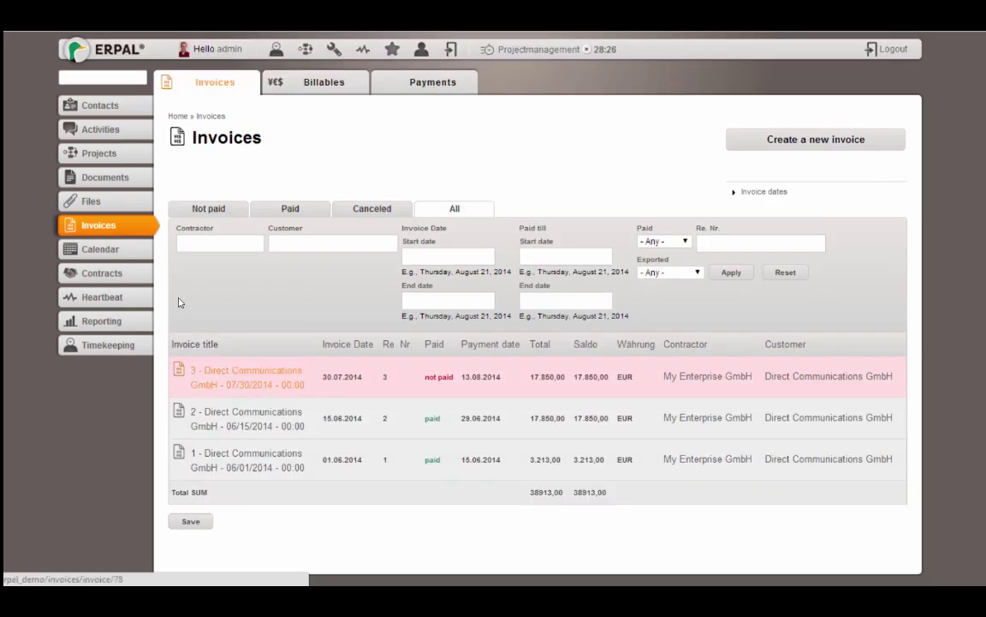
pyautogui.click(221, 370)
pyautogui.scroll(-5, 796, 509)
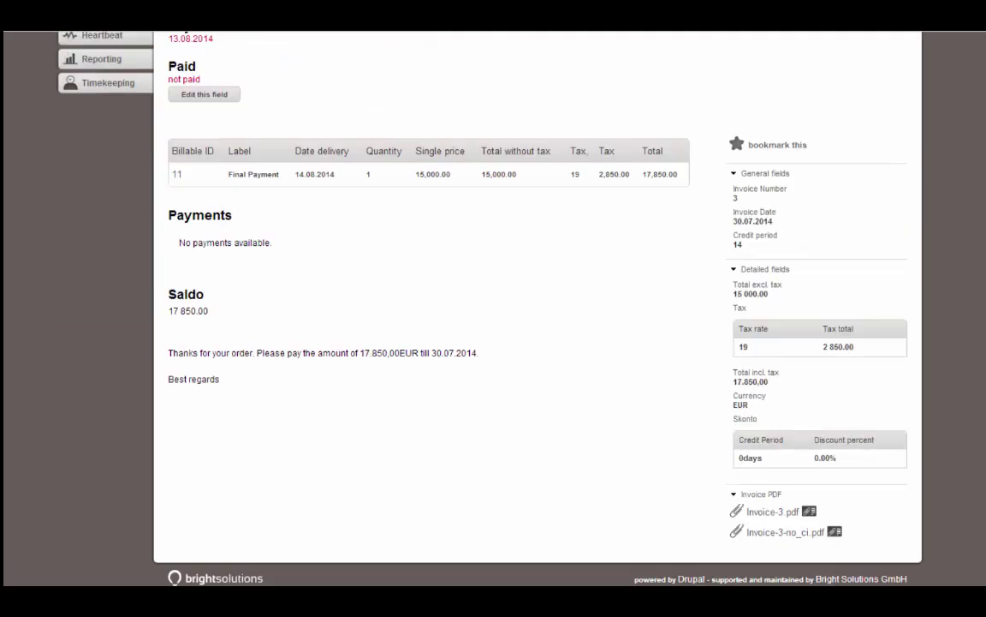
pyautogui.click(796, 510)
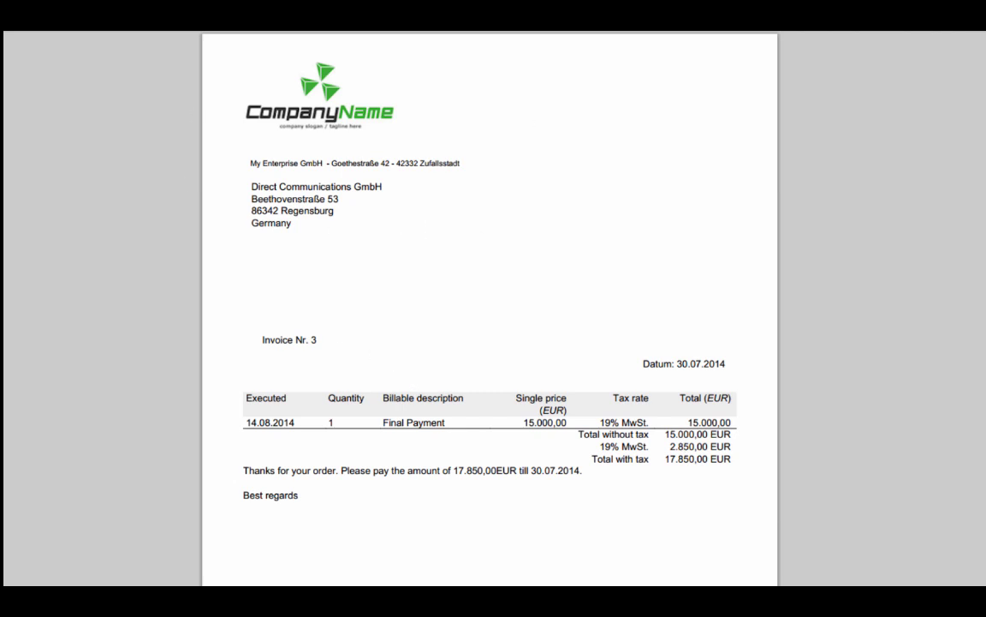
pyautogui.hotkey('alt', 'Left')
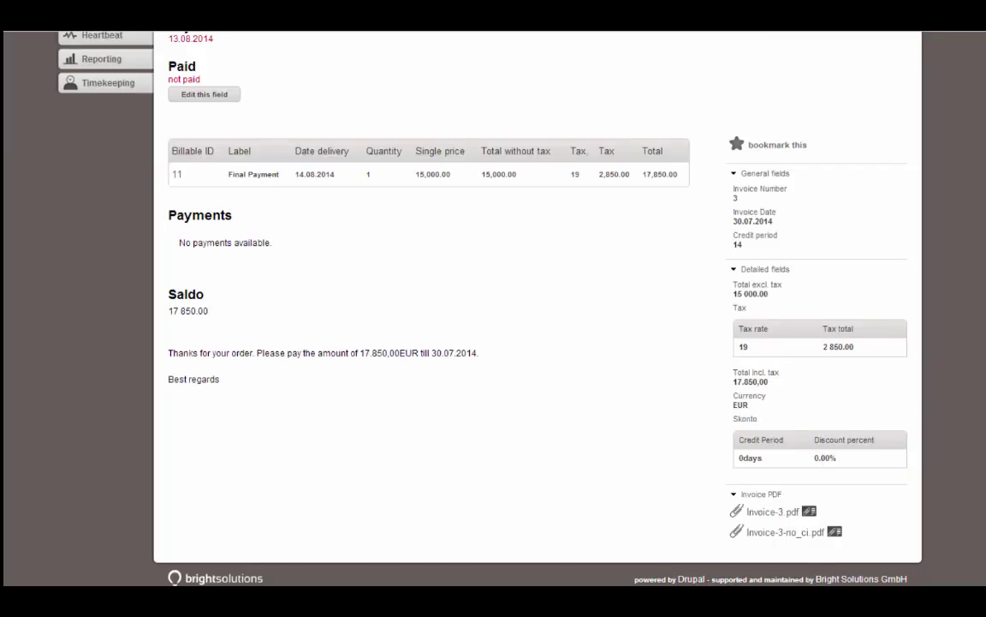
pyautogui.scroll(5, 544, 440)
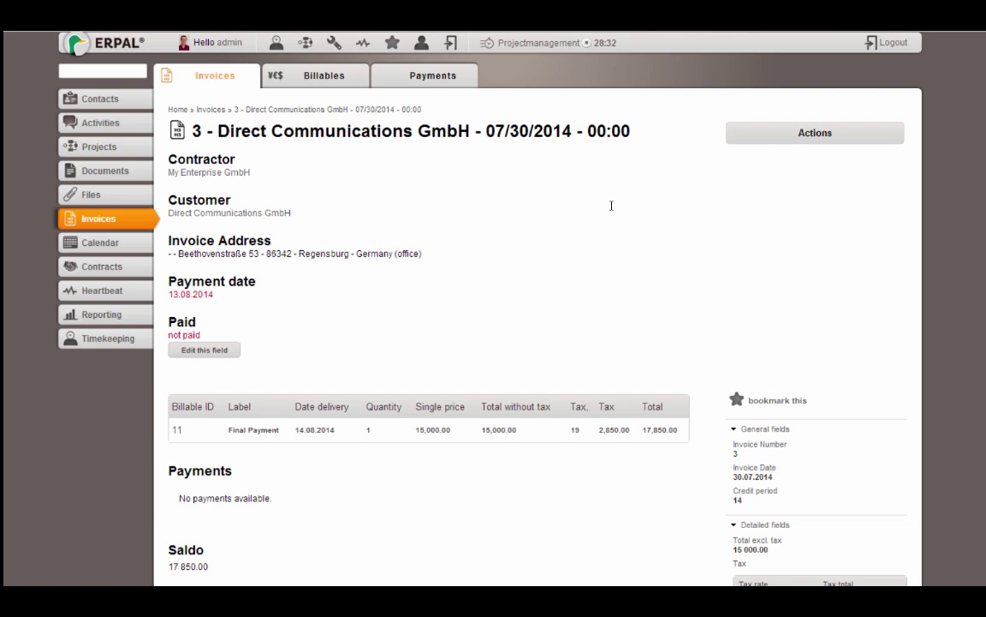
# Check the actions available for the invoice, including adding a new payment, and examine its payments and saldo sections
pyautogui.click(779, 133)
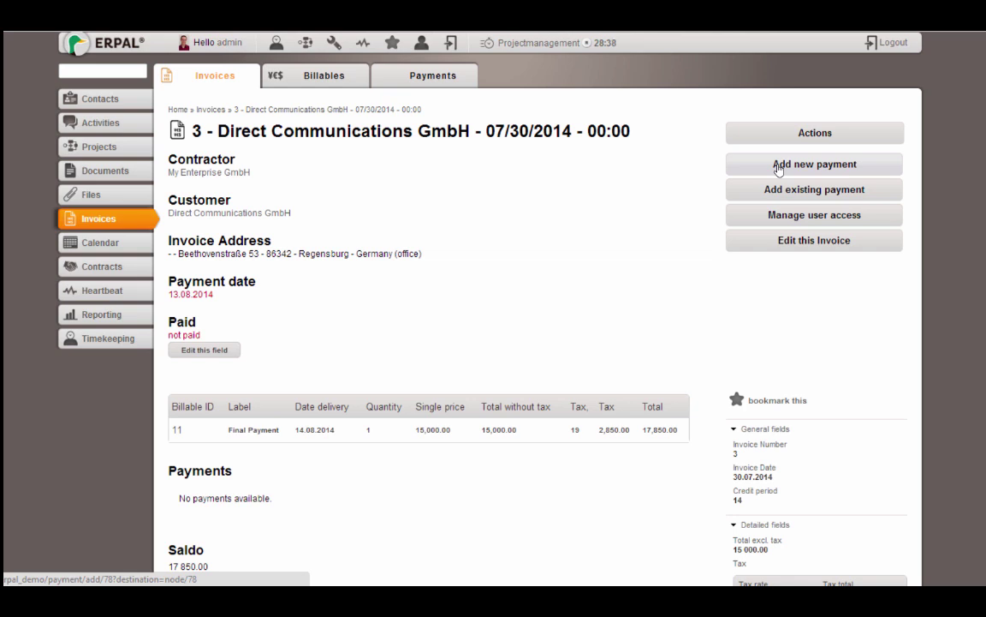
pyautogui.scroll(-3, 514, 342)
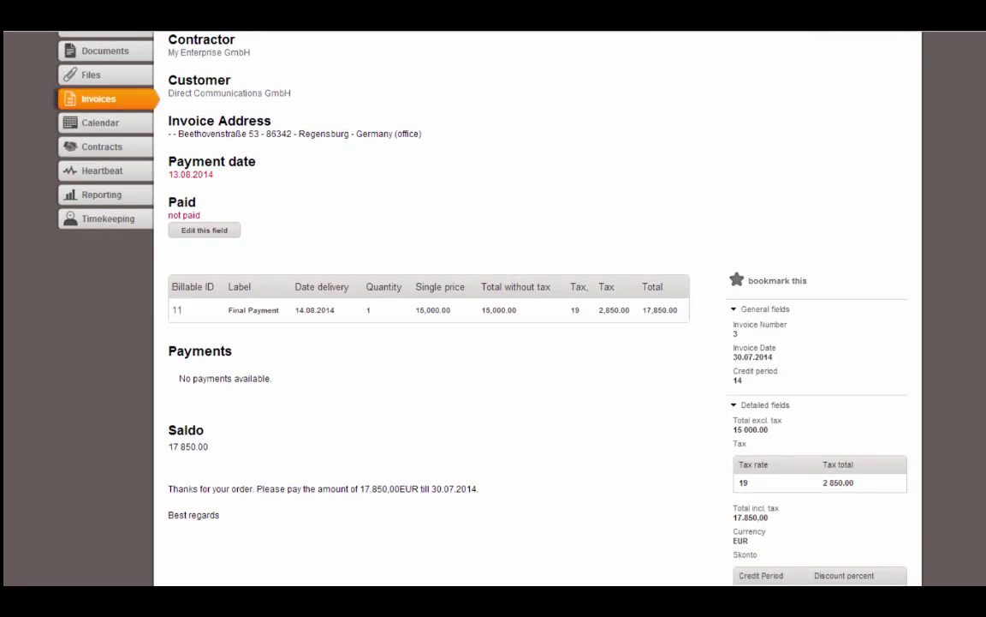
pyautogui.moveTo(165, 393); pyautogui.dragTo(176, 428)
pyautogui.click(155, 347)
pyautogui.scroll(3, 749, 235)
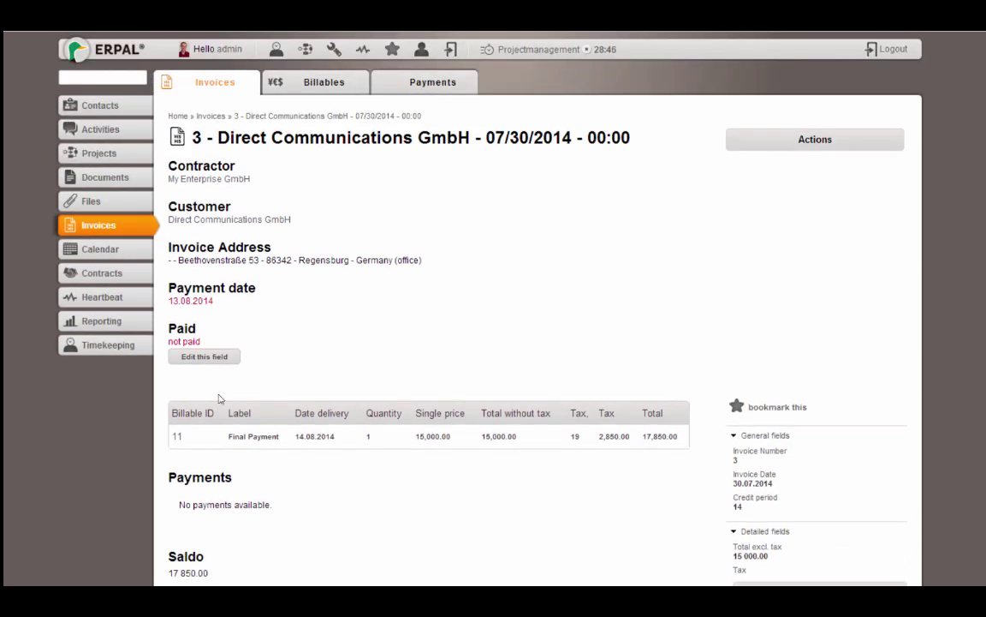
# Change the invoice's paid status to "paid" and check its payment date
pyautogui.click(202, 357)
pyautogui.click(195, 350)
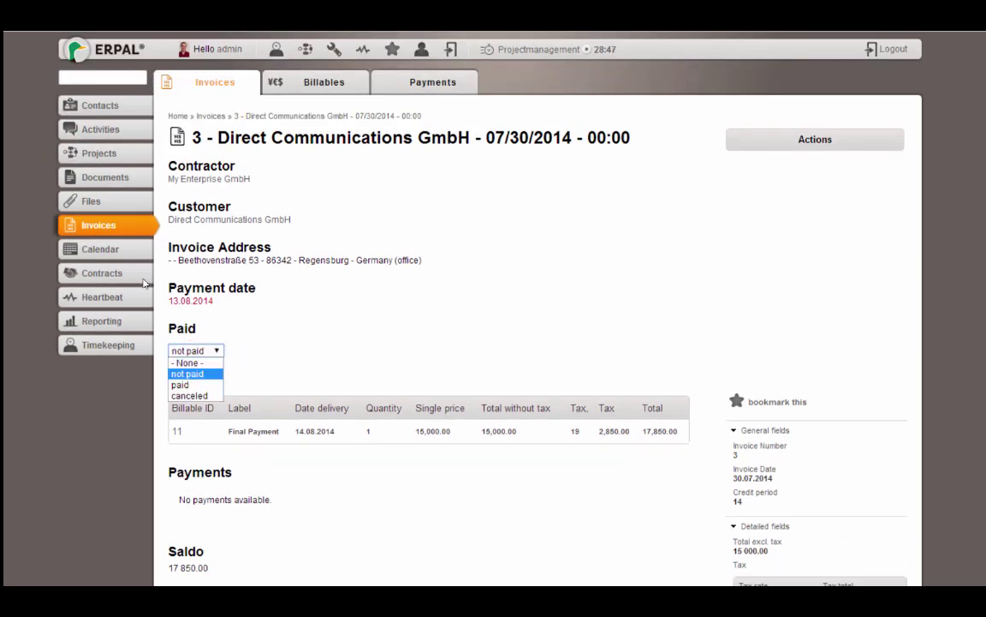
pyautogui.click(189, 383)
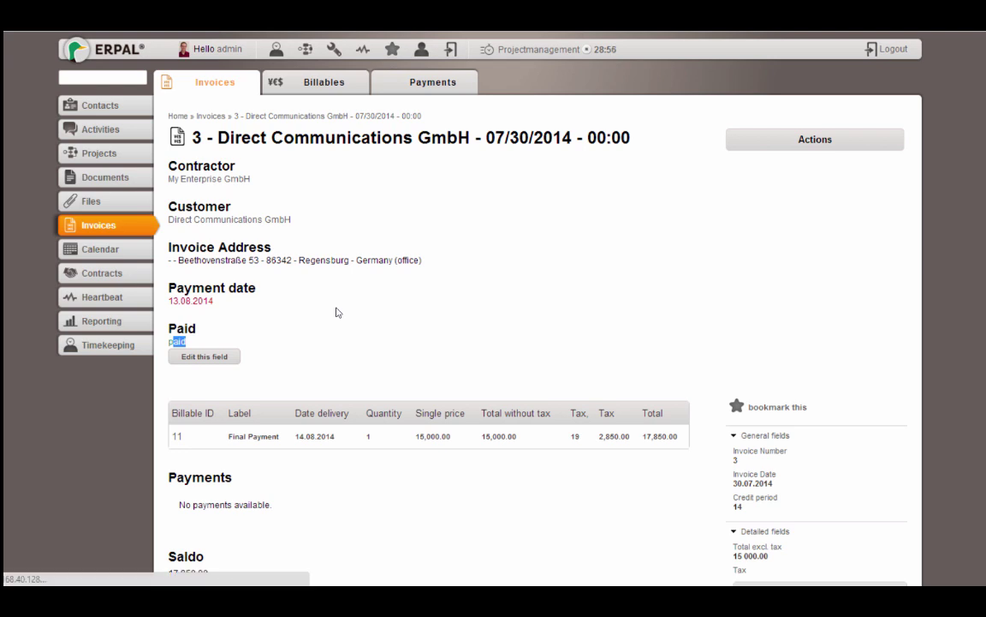
pyautogui.moveTo(180, 300); pyautogui.dragTo(220, 302)
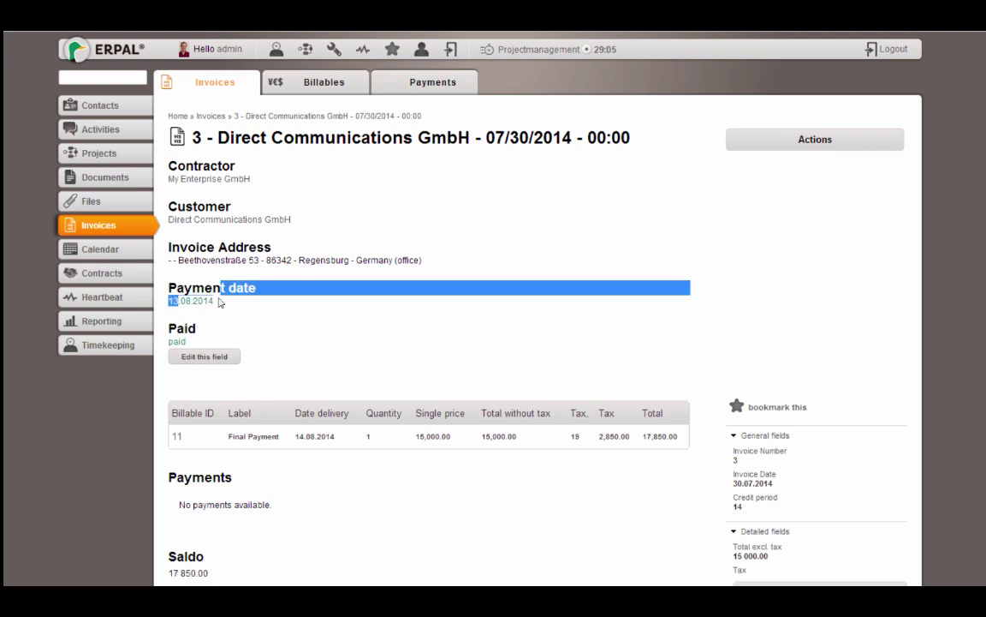
pyautogui.click(218, 301)
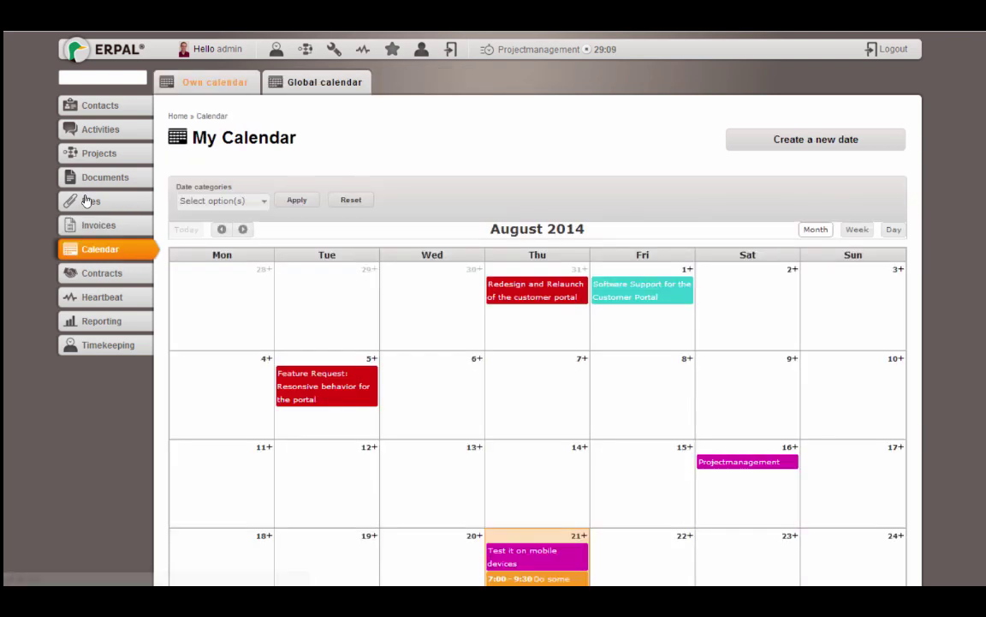
# In the August 2014 calendar, move the Projectmanagement entry from the third week's Saturday to August 15 and extend it through August 16
pyautogui.scroll(-2, 537, 342)
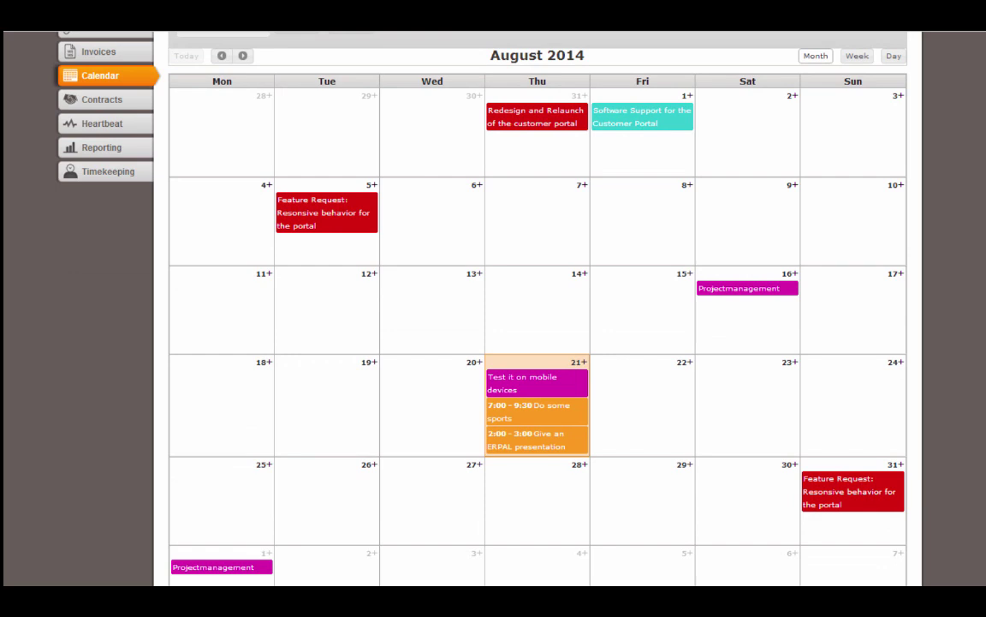
pyautogui.scroll(2, 806, 90)
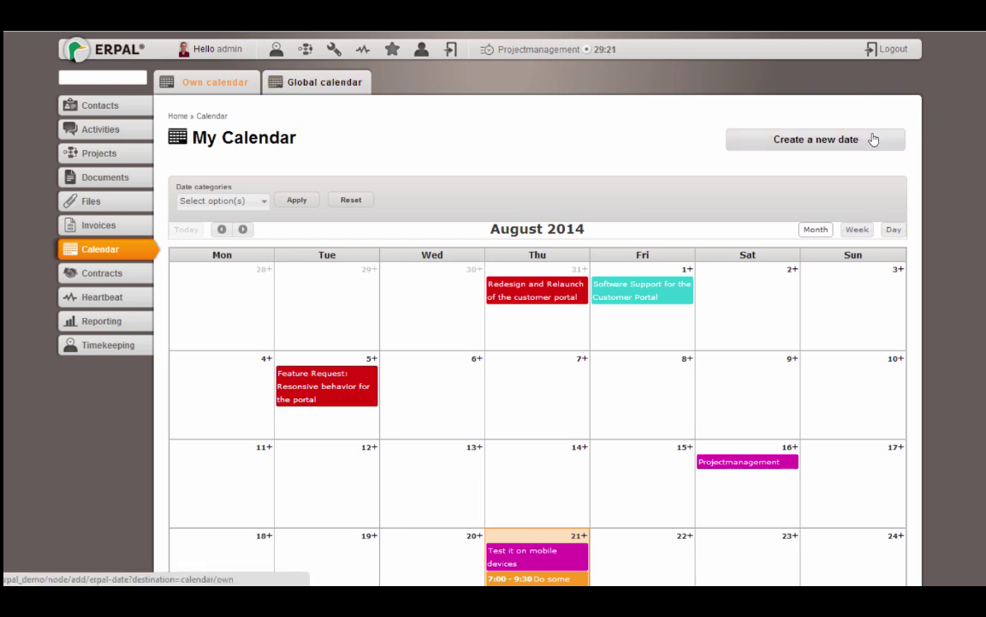
pyautogui.scroll(-3, 917, 248)
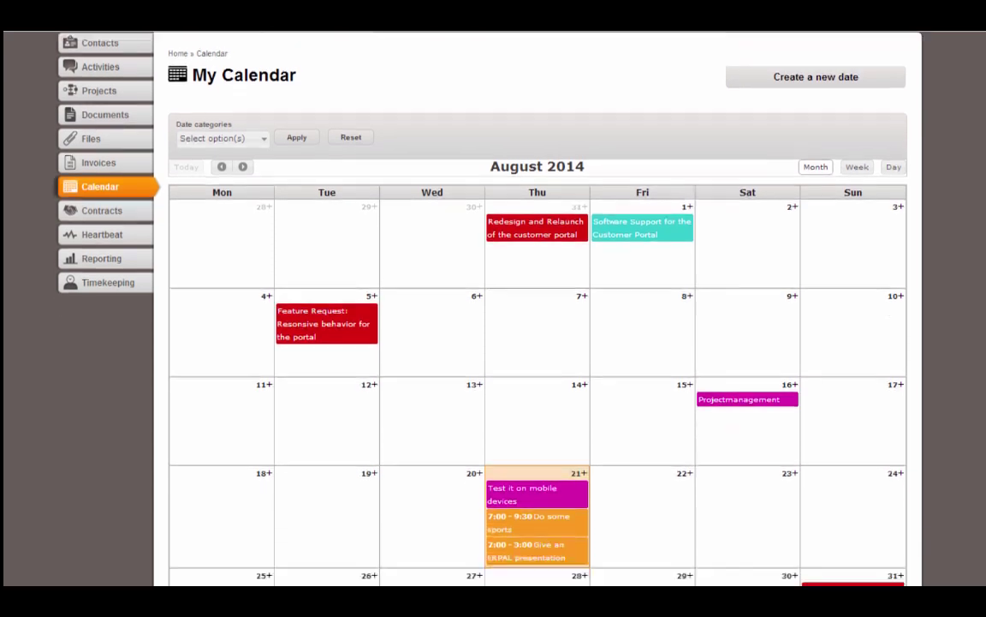
pyautogui.moveTo(760, 332); pyautogui.dragTo(656, 336)
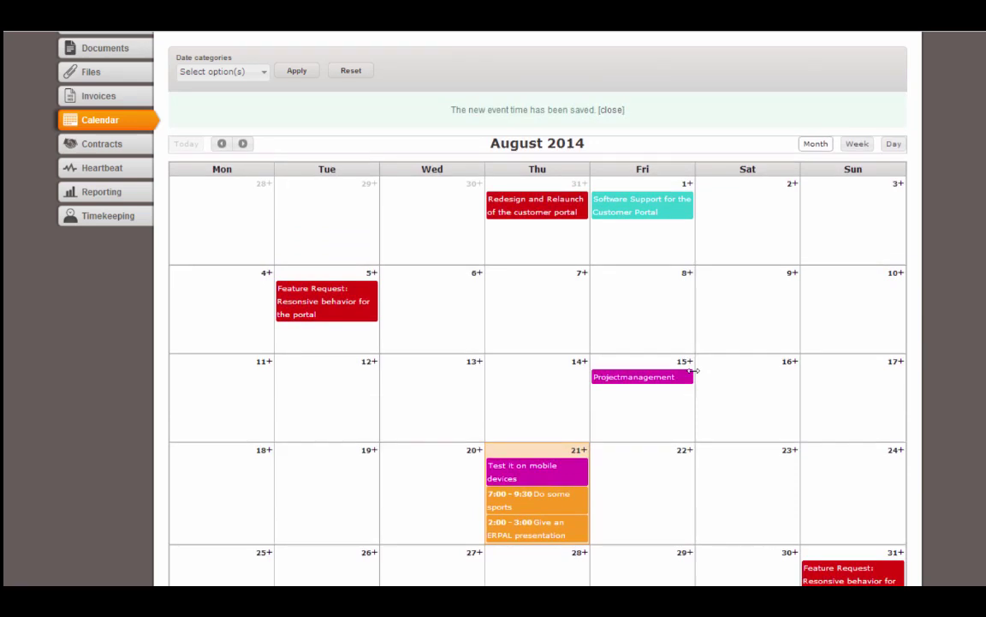
pyautogui.moveTo(692, 377); pyautogui.dragTo(775, 377)
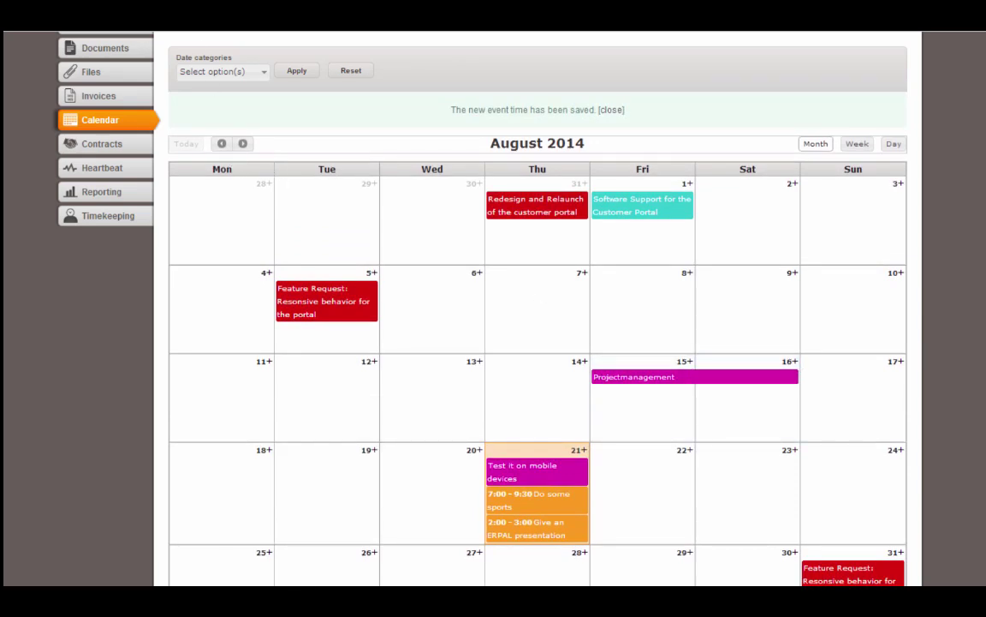
# Filter the calendar by the date category "crm" and look through the filtered month
pyautogui.click(221, 71)
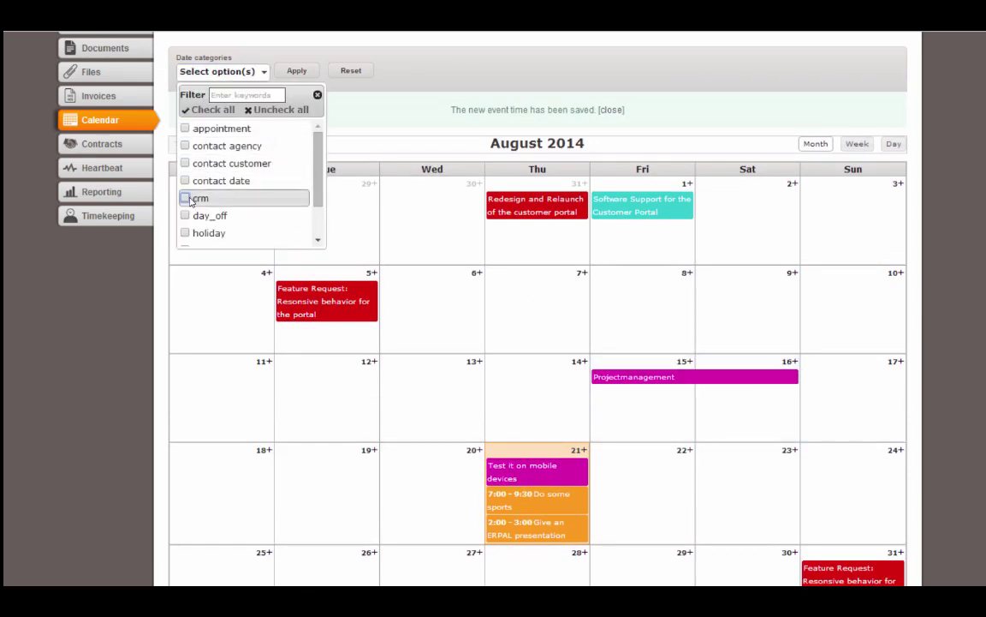
pyautogui.click(185, 197)
pyautogui.click(295, 71)
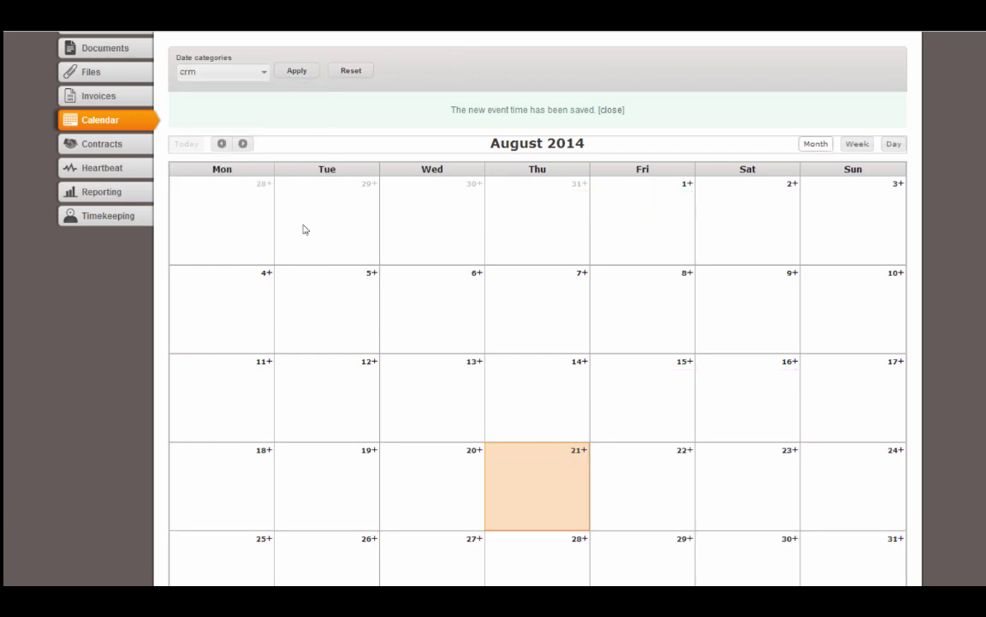
pyautogui.scroll(-5, 537, 342)
pyautogui.scroll(5, 537, 342)
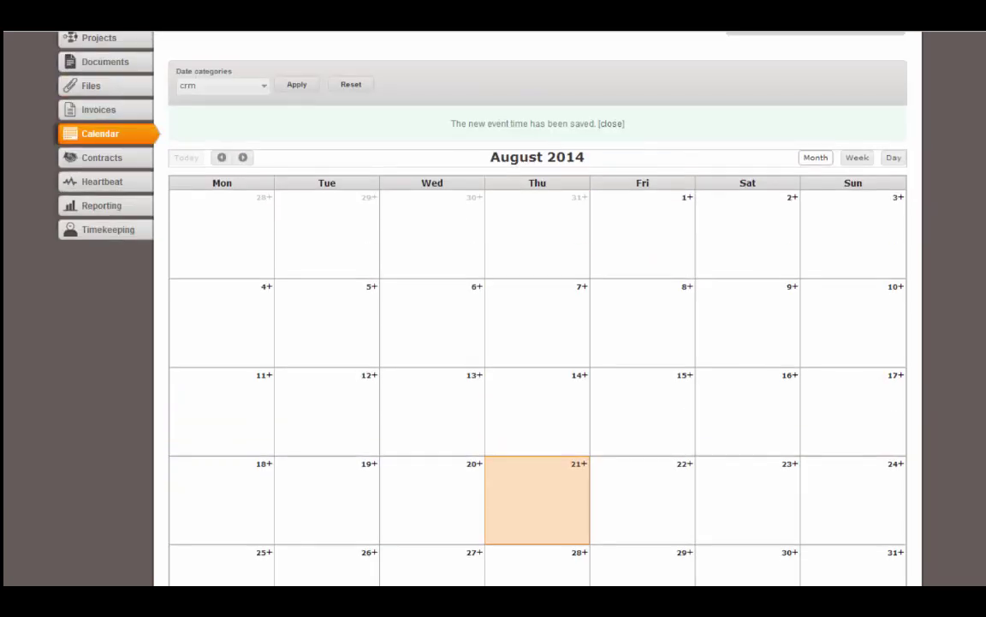
# Add the categories contact date, contact customer, contact agency and appointment to the calendar filter and apply it
pyautogui.click(225, 89)
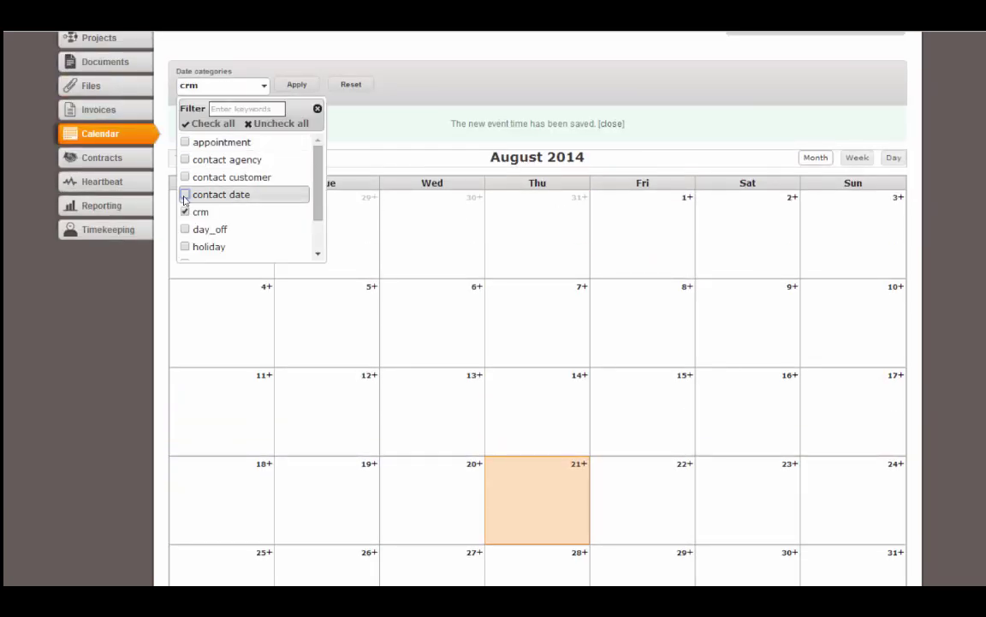
pyautogui.click(220, 194)
pyautogui.click(226, 177)
pyautogui.click(227, 160)
pyautogui.click(222, 142)
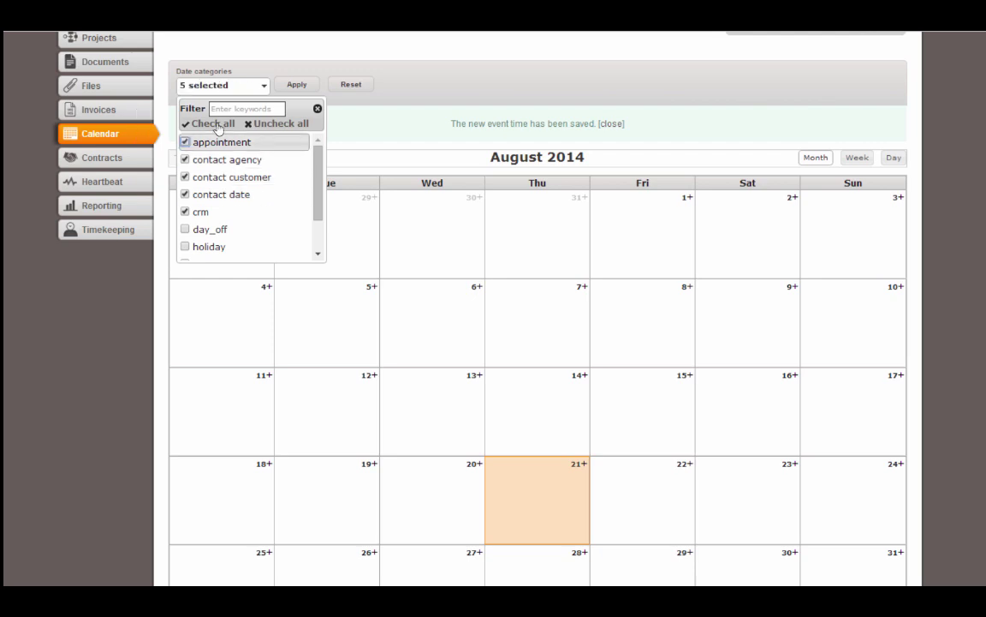
pyautogui.click(295, 85)
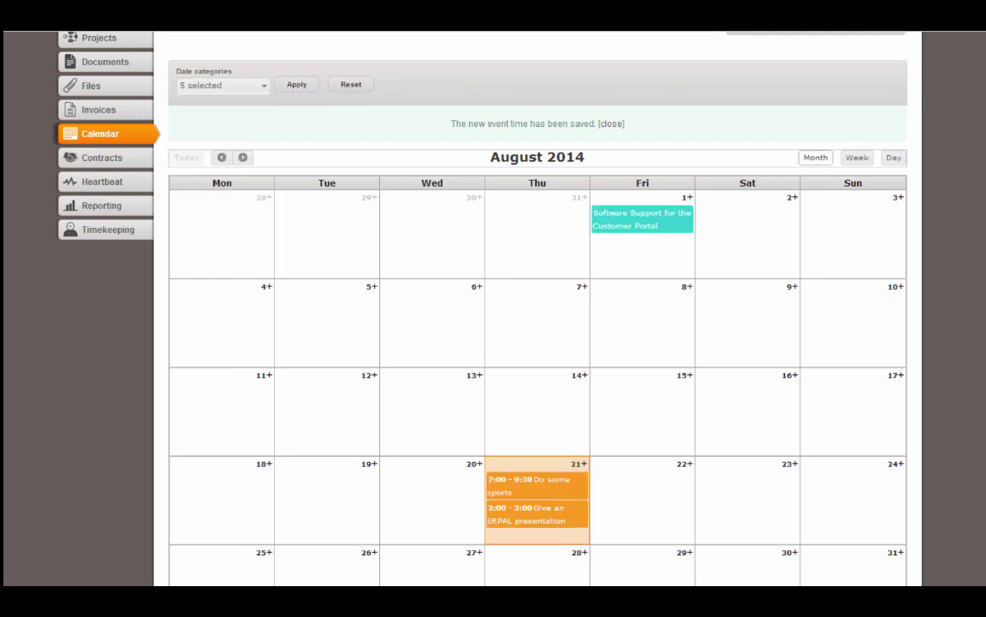
# Move the "Do some sports" event to Saturday, August 23, and show the calendar by week
pyautogui.scroll(-2, 779, 306)
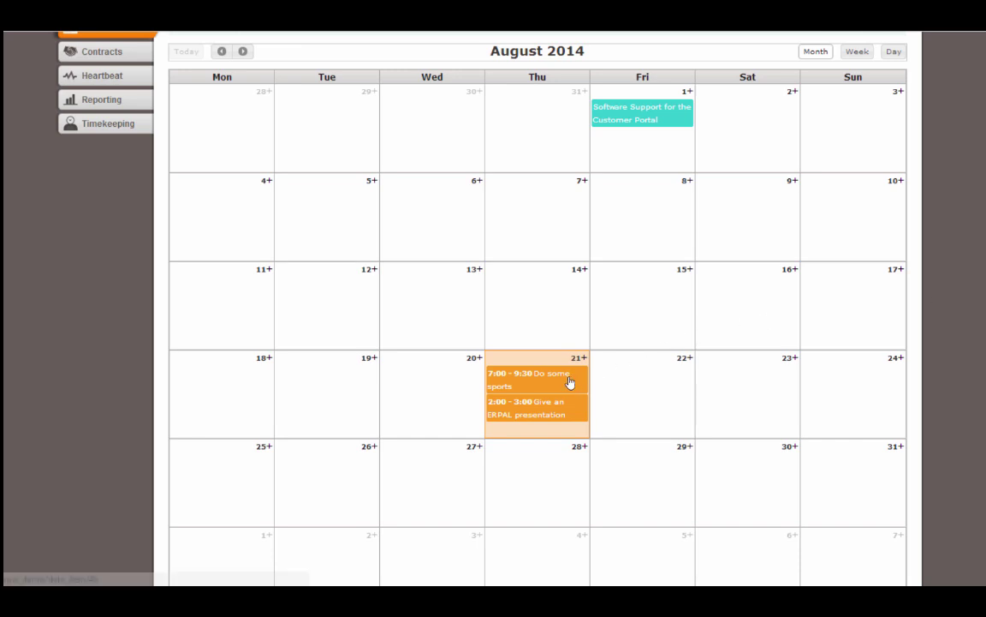
pyautogui.moveTo(568, 383); pyautogui.dragTo(775, 372)
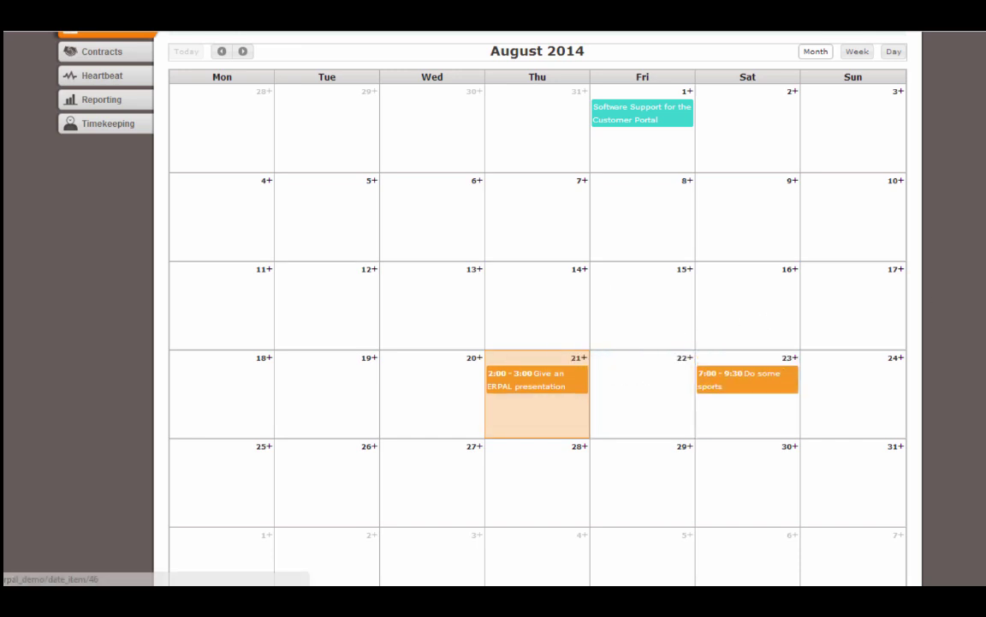
pyautogui.click(857, 224)
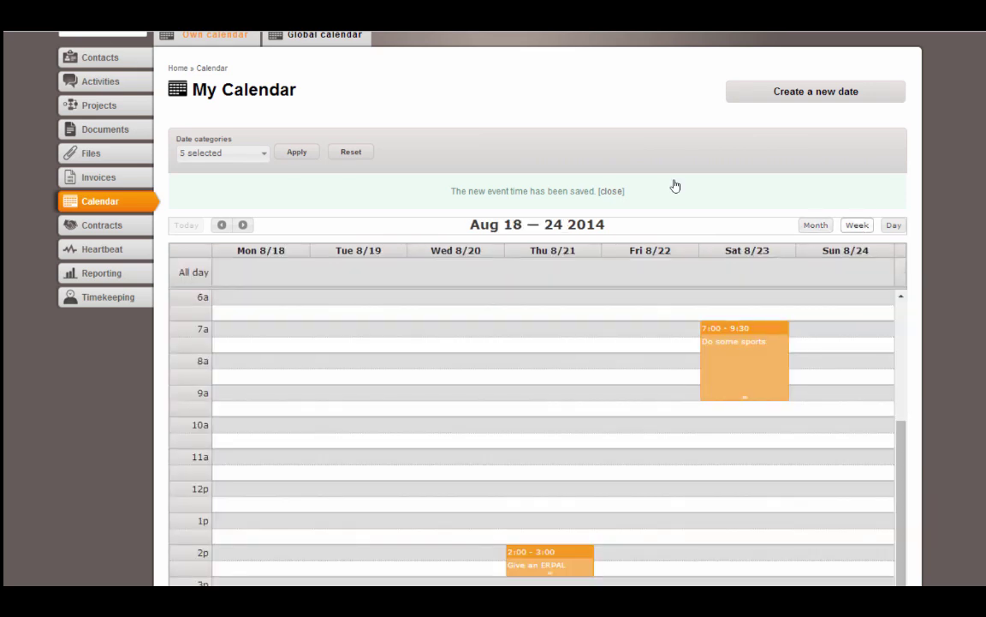
# Look at the calendar's day view for August 21, 2014, and return to the month view
pyautogui.click(891, 226)
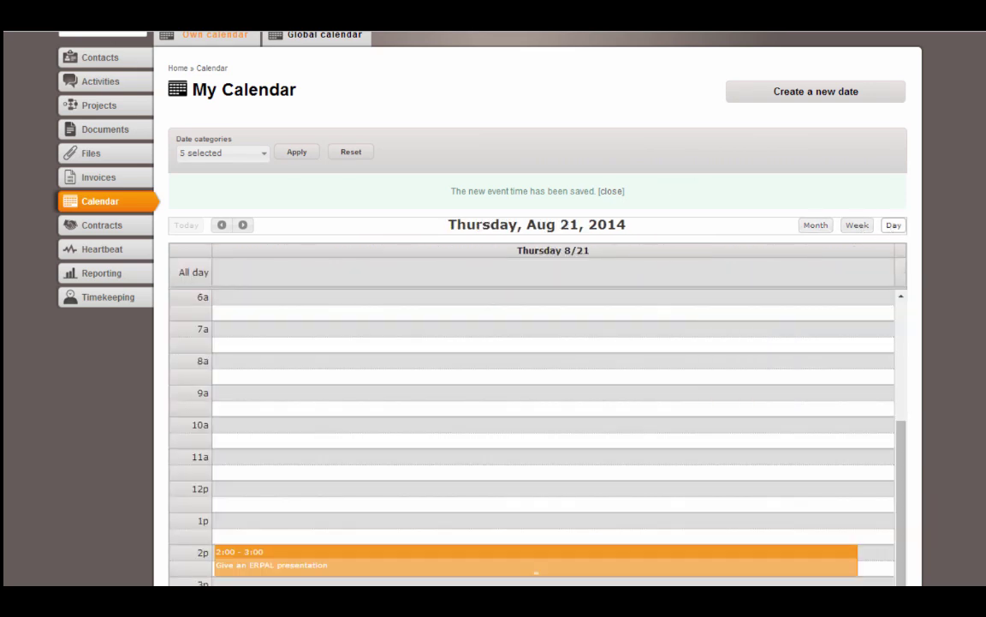
pyautogui.scroll(-3, 824, 161)
pyautogui.scroll(3, 826, 167)
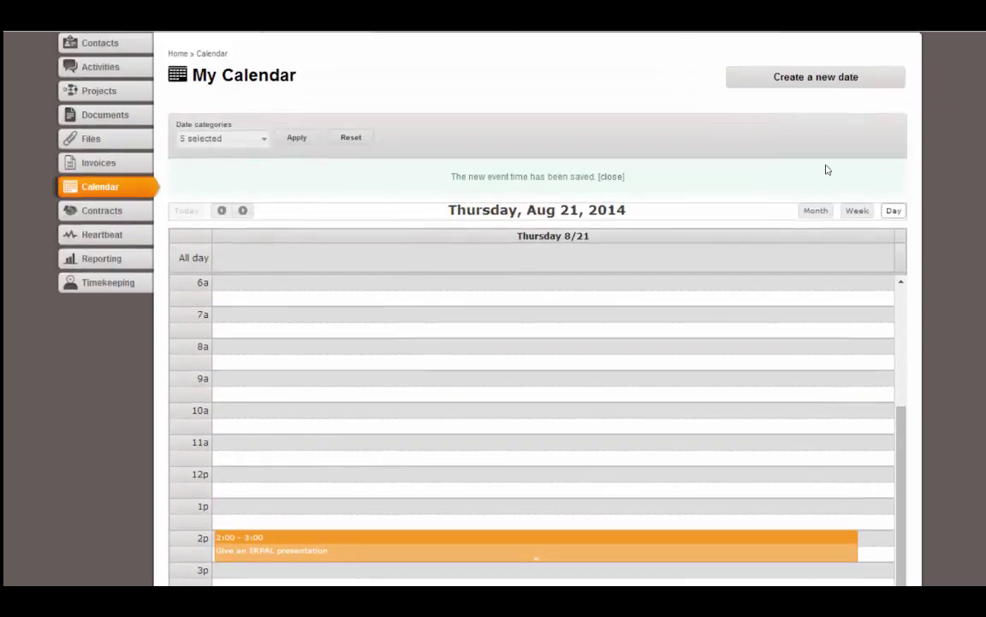
pyautogui.click(815, 211)
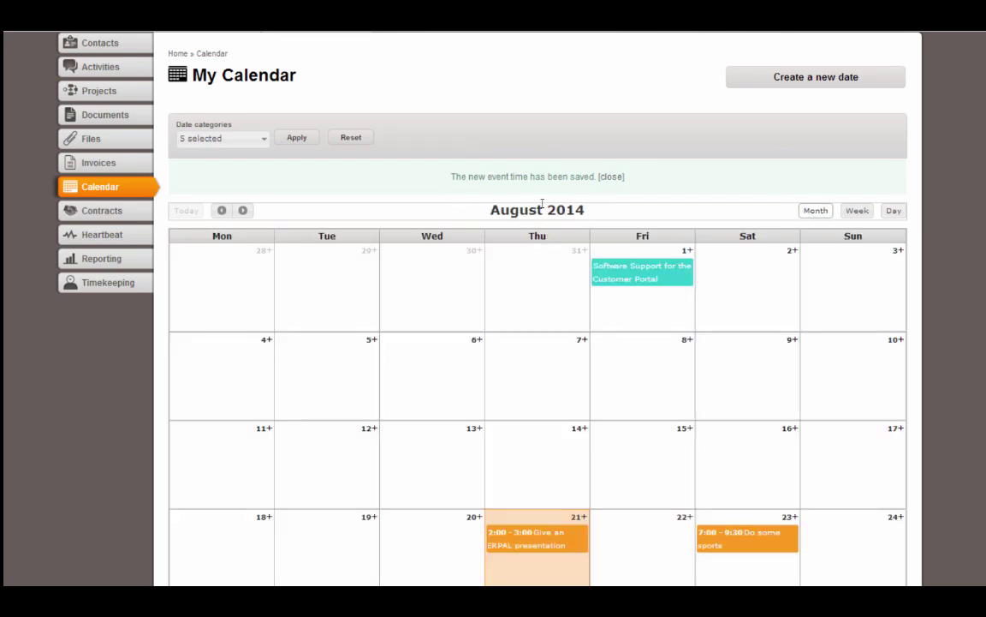
# Open the contracts overview and examine the payment period of the "Software Support for the Customer Portal" contract
pyautogui.click(95, 209)
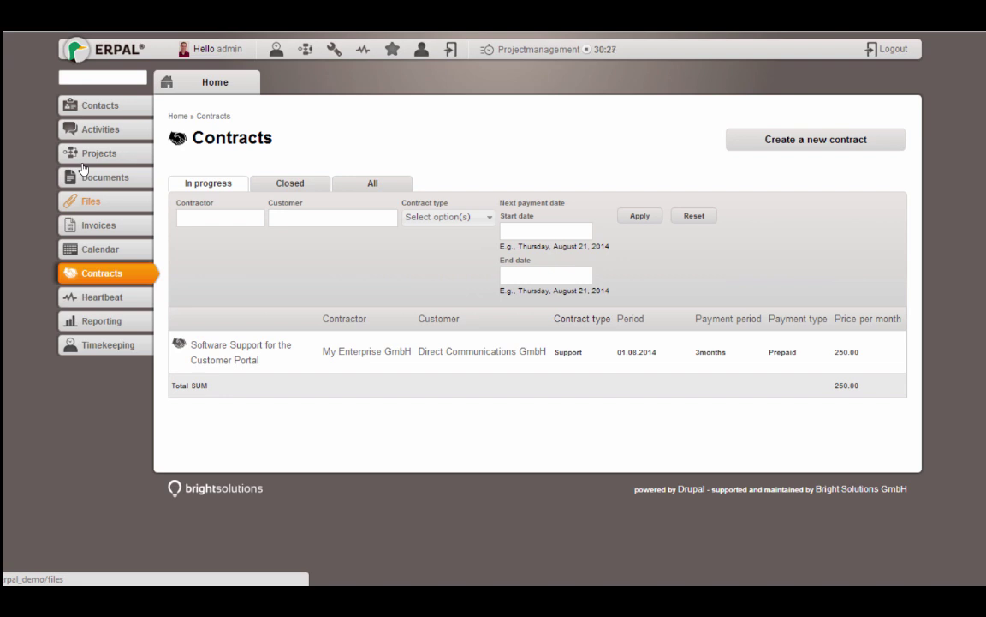
pyautogui.moveTo(695, 352); pyautogui.dragTo(735, 352)
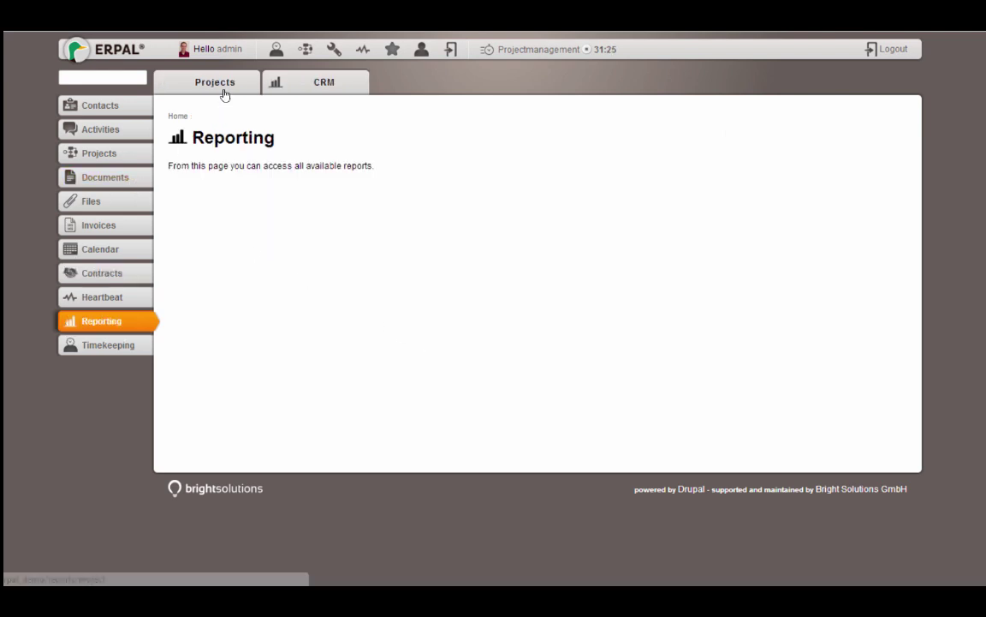
# Open the project reports and examine the Profit Margin report's chart and per-project tables
pyautogui.click(223, 93)
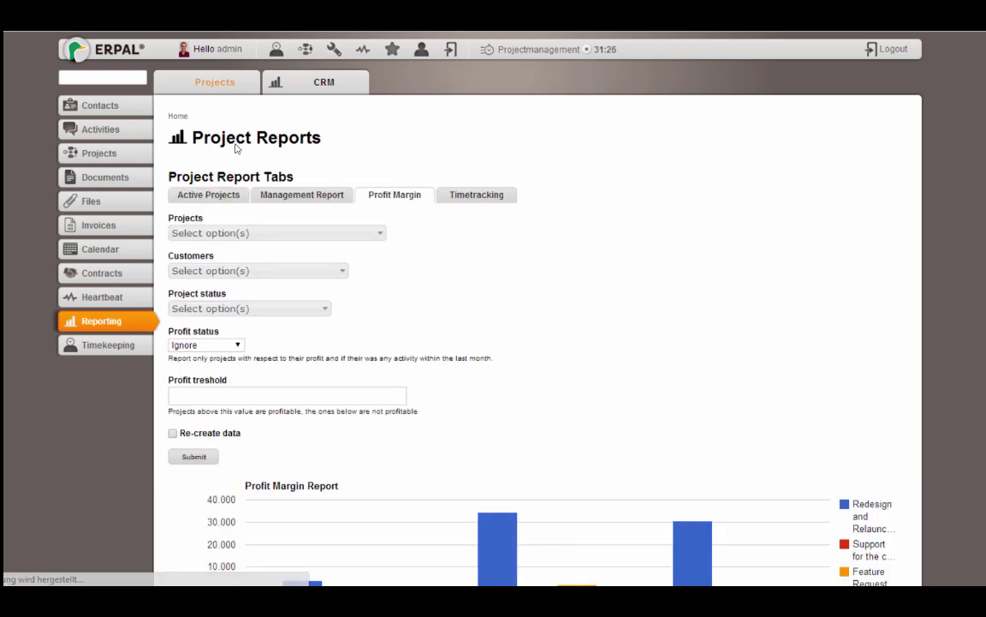
pyautogui.scroll(-3, 494, 308)
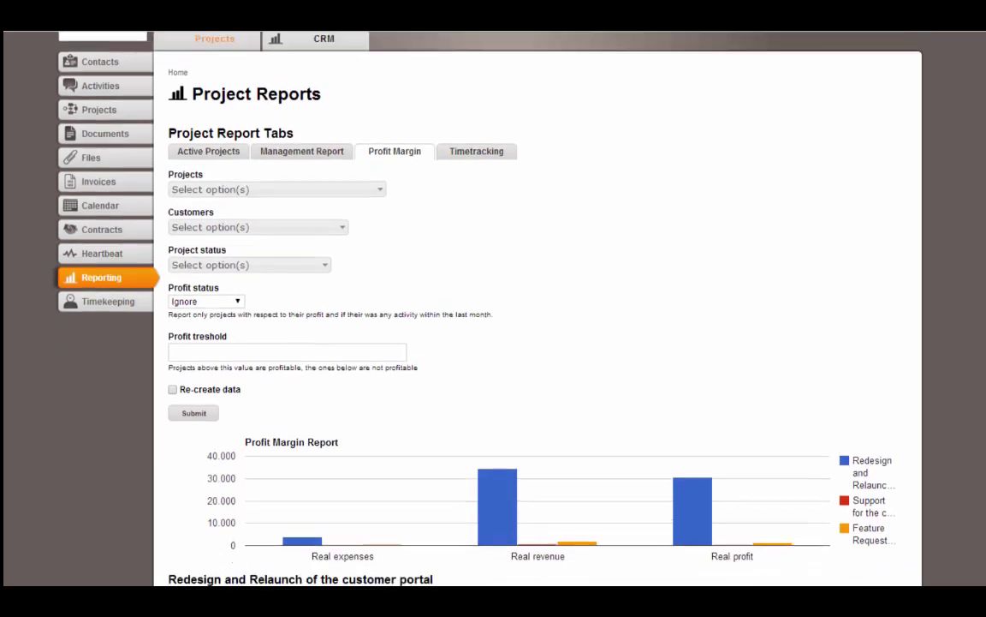
pyautogui.scroll(-4, 494, 308)
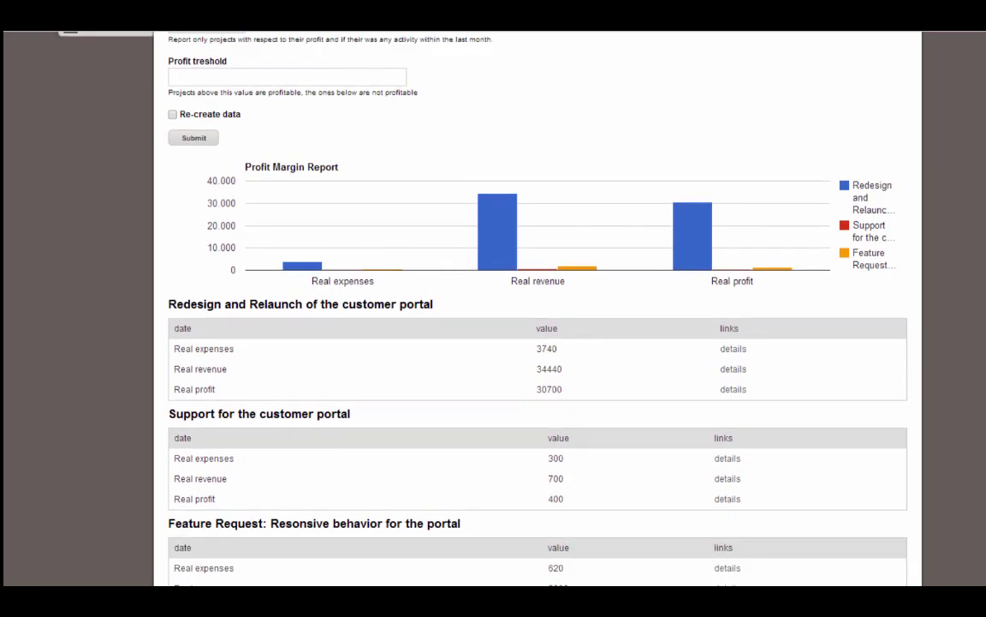
pyautogui.moveTo(325, 281); pyautogui.dragTo(374, 281)
pyautogui.scroll(-1, 823, 297)
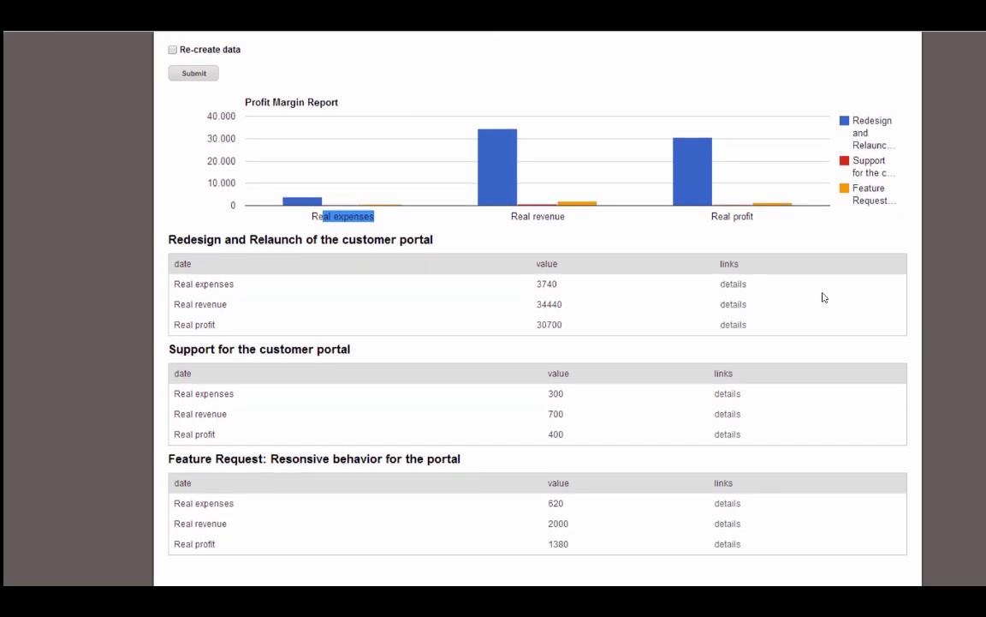
# View the details of the real expenses for "Redesign and Relaunch of the customer portal", and return to the project reports
pyautogui.click(740, 285)
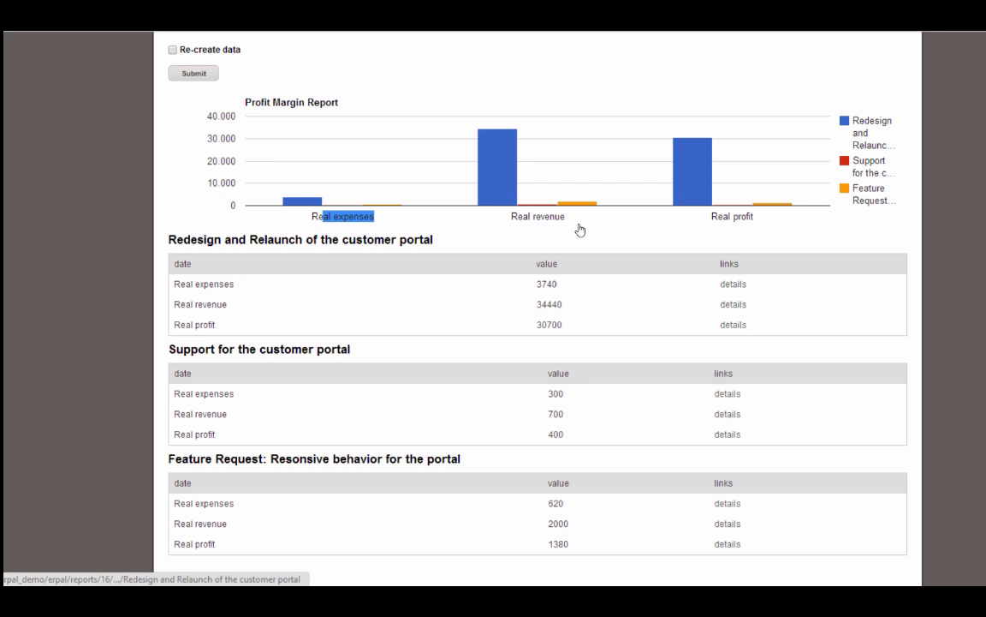
pyautogui.scroll(-3, 531, 343)
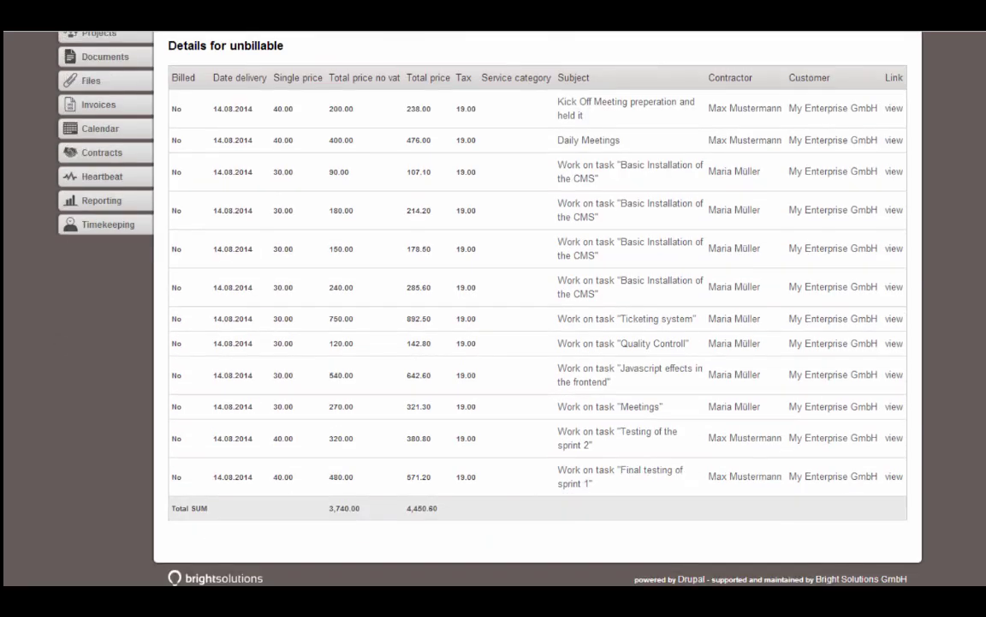
pyautogui.scroll(3, 531, 342)
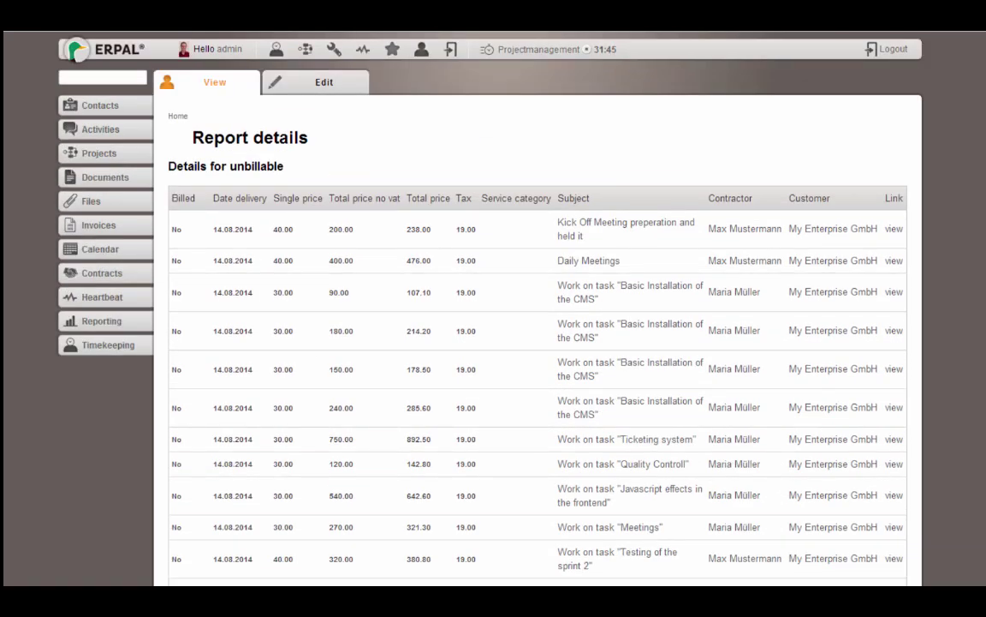
pyautogui.hotkey('alt', 'Left')
pyautogui.scroll(4, 549, 277)
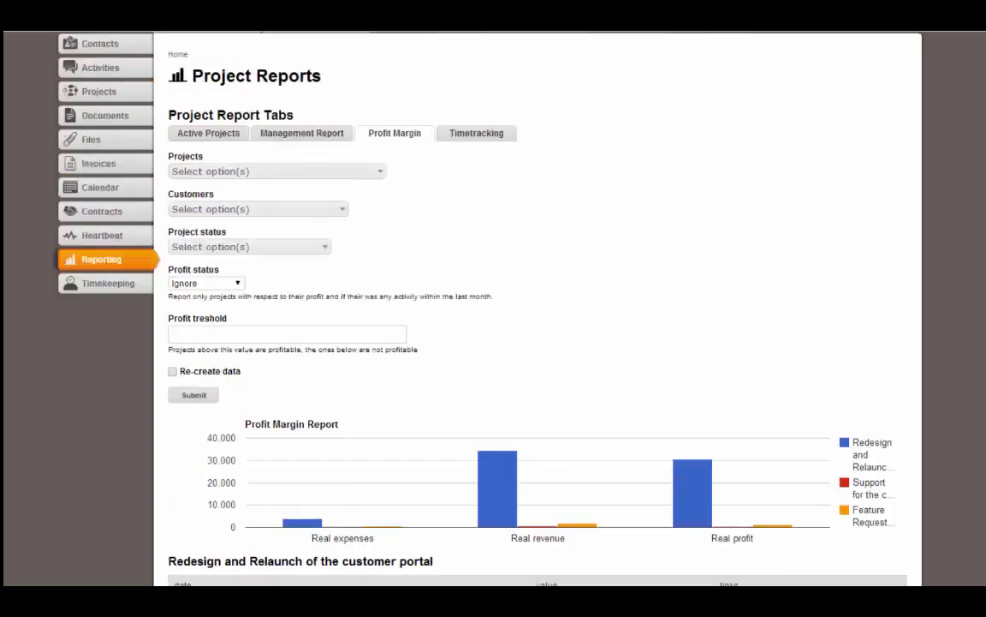
pyautogui.scroll(1, 747, 180)
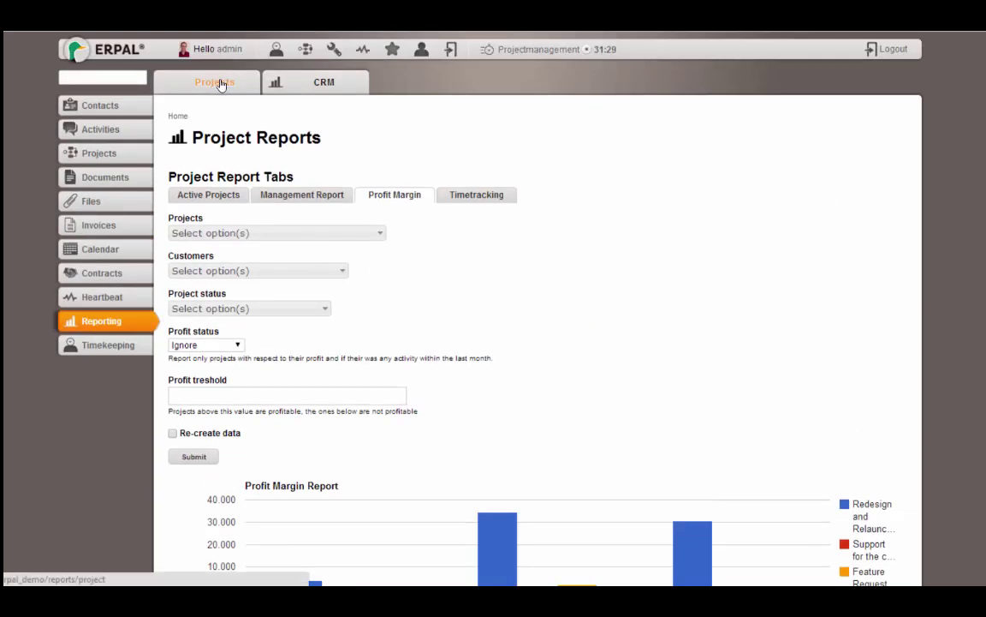
# Open the CRM reports and generate the sales report by month with its data re-created
pyautogui.click(310, 81)
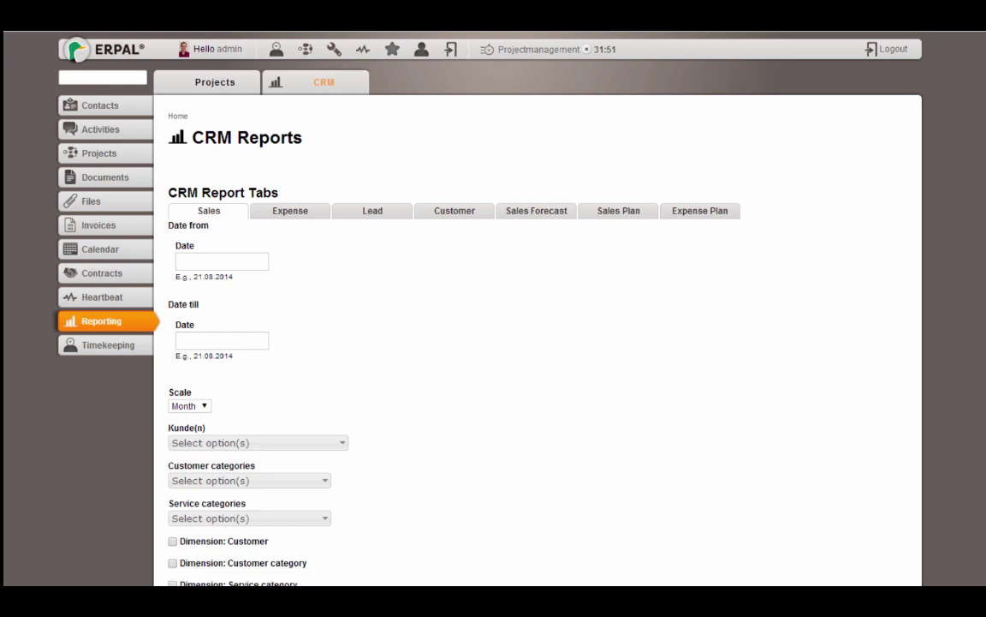
pyautogui.scroll(-3, 204, 381)
pyautogui.scroll(3, 204, 381)
pyautogui.scroll(-3, 375, 377)
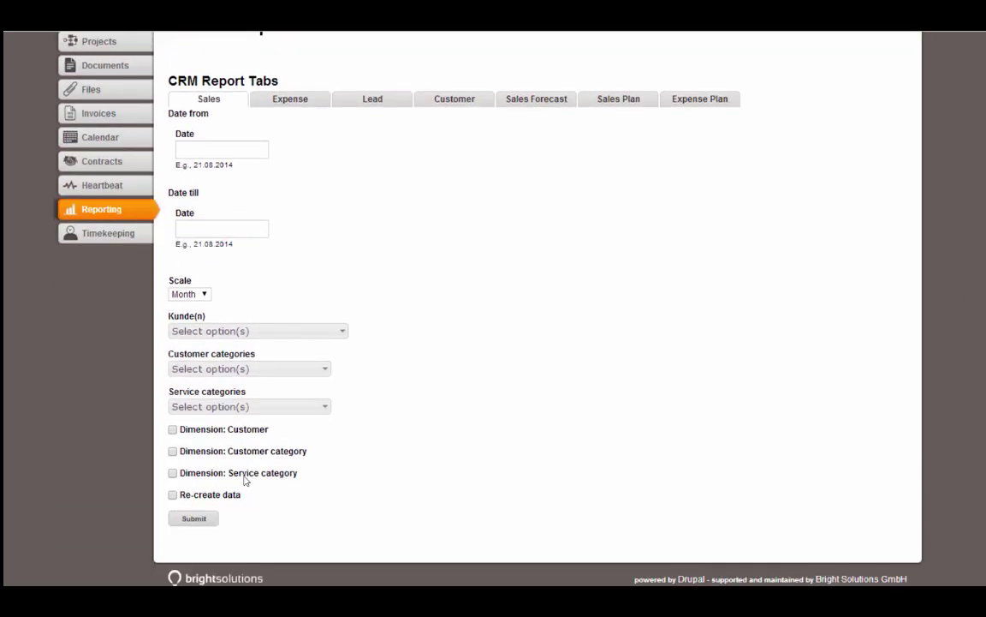
pyautogui.click(230, 495)
pyautogui.click(210, 518)
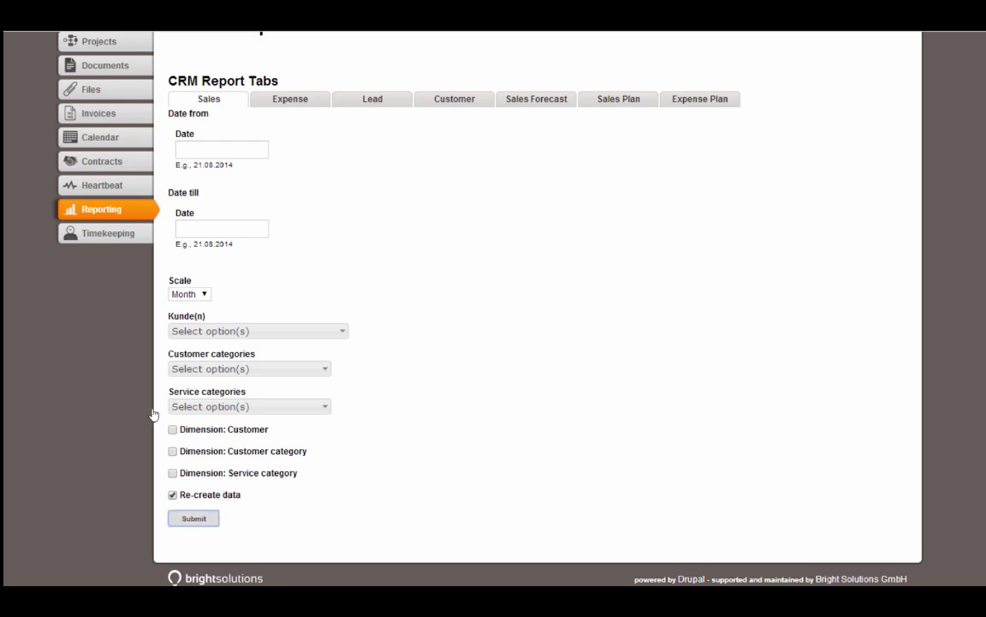
# Examine the CRM sales chart, view the invoice details behind the 2014-06 sales, and return to the CRM reports
pyautogui.scroll(-4, 829, 421)
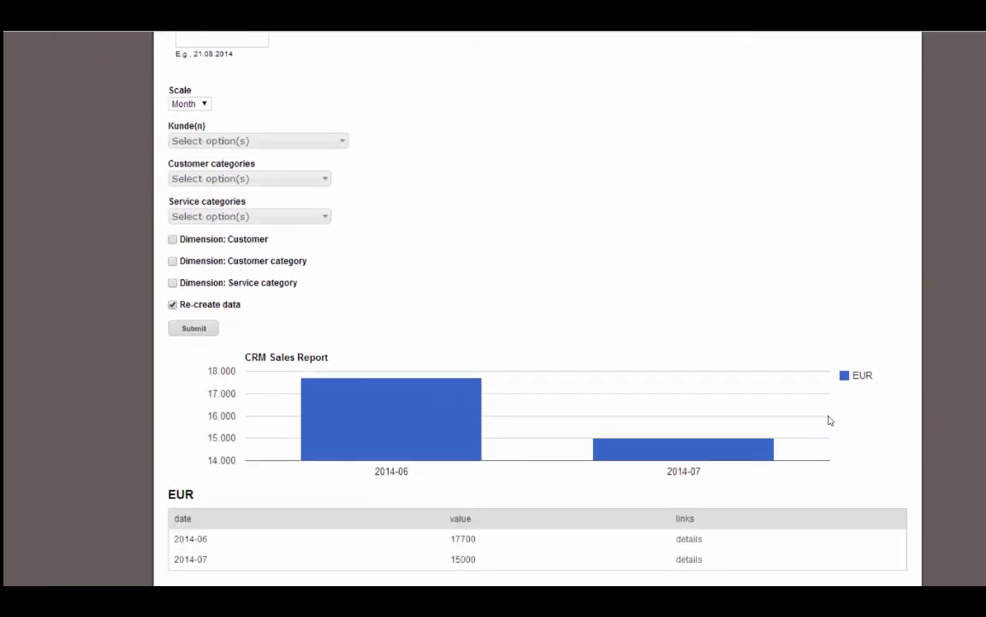
pyautogui.moveTo(347, 414)
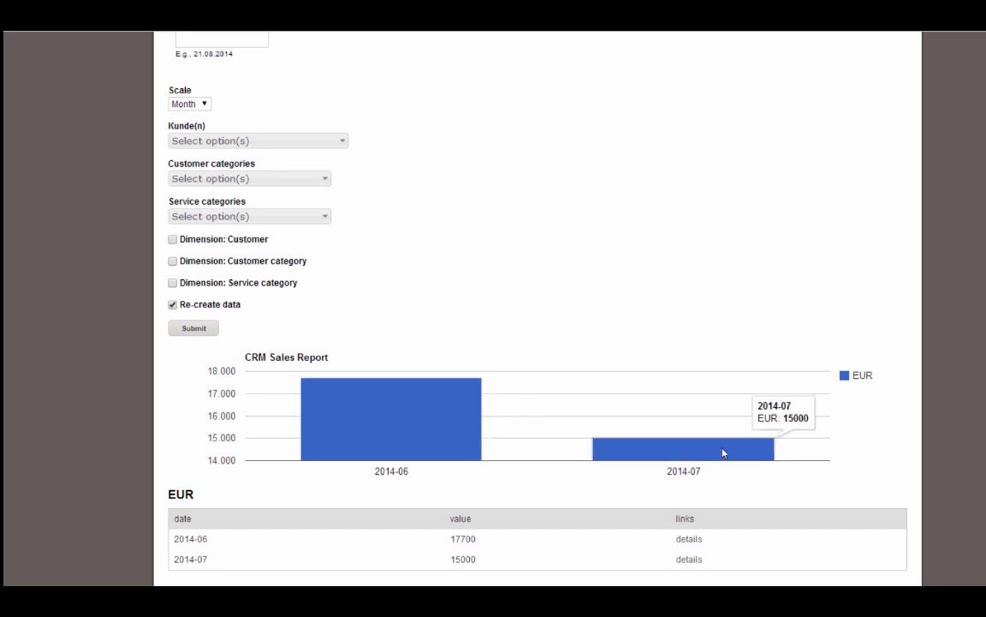
pyautogui.scroll(-1, 828, 331)
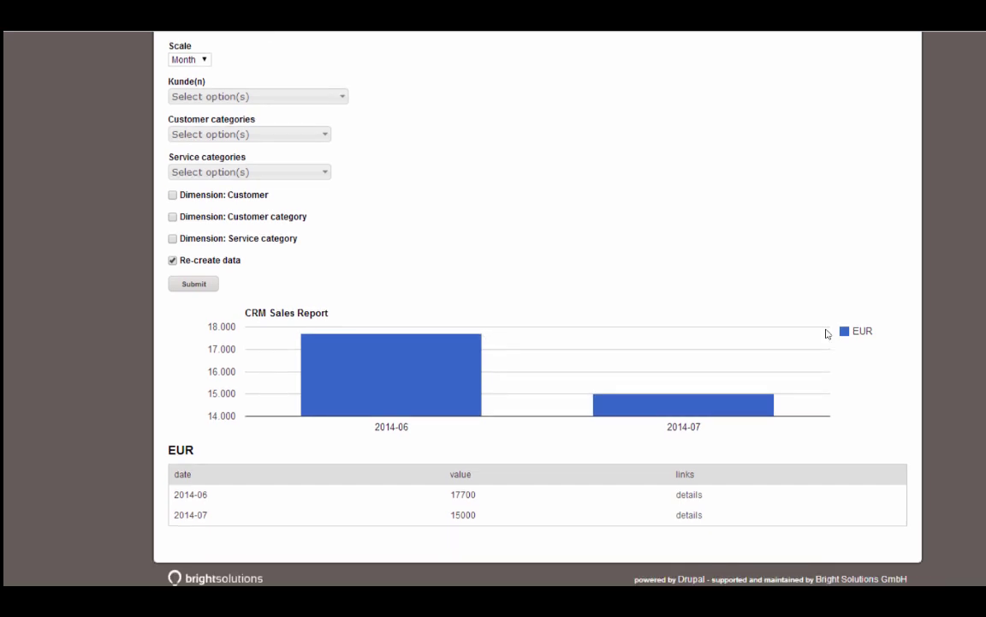
pyautogui.click(697, 502)
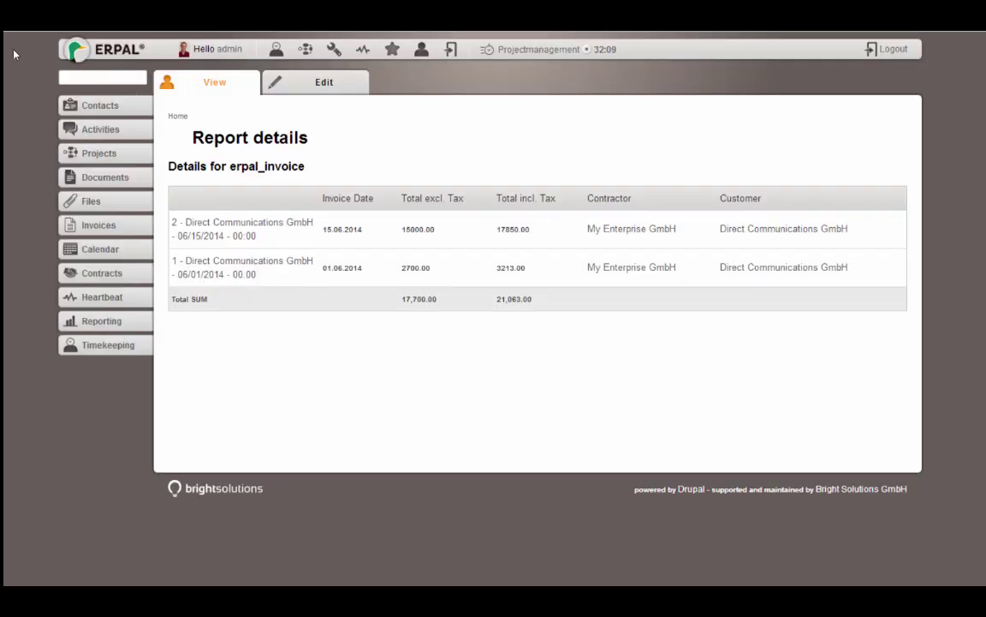
pyautogui.hotkey('alt', 'Left')
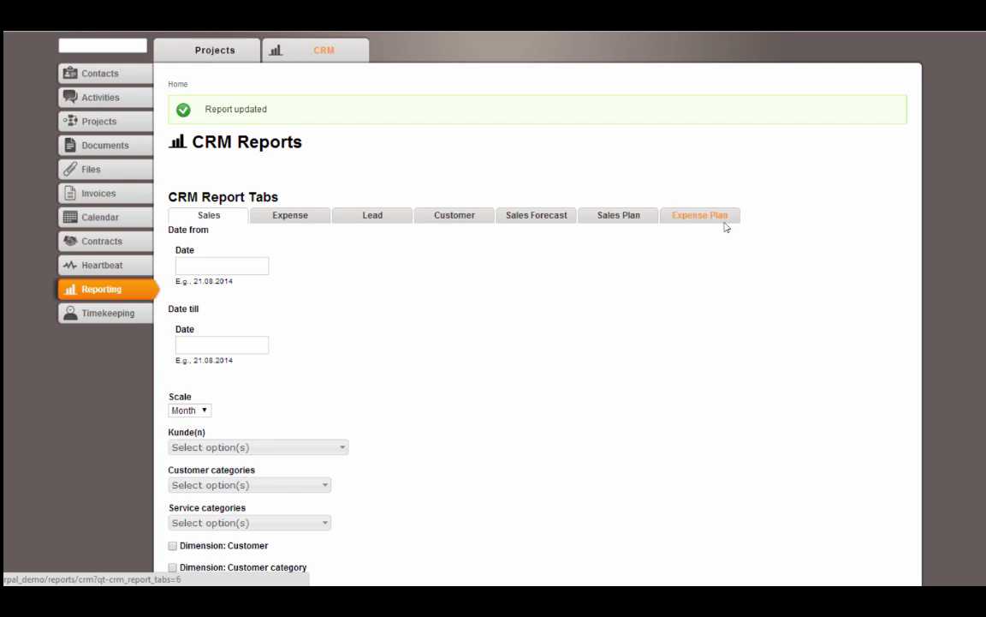
pyautogui.scroll(1, 618, 244)
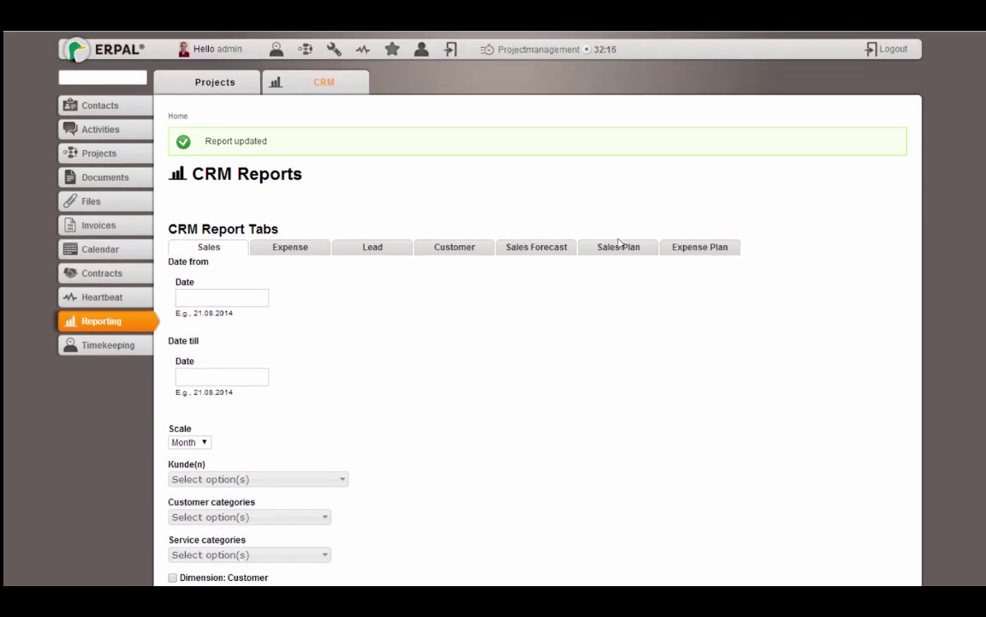